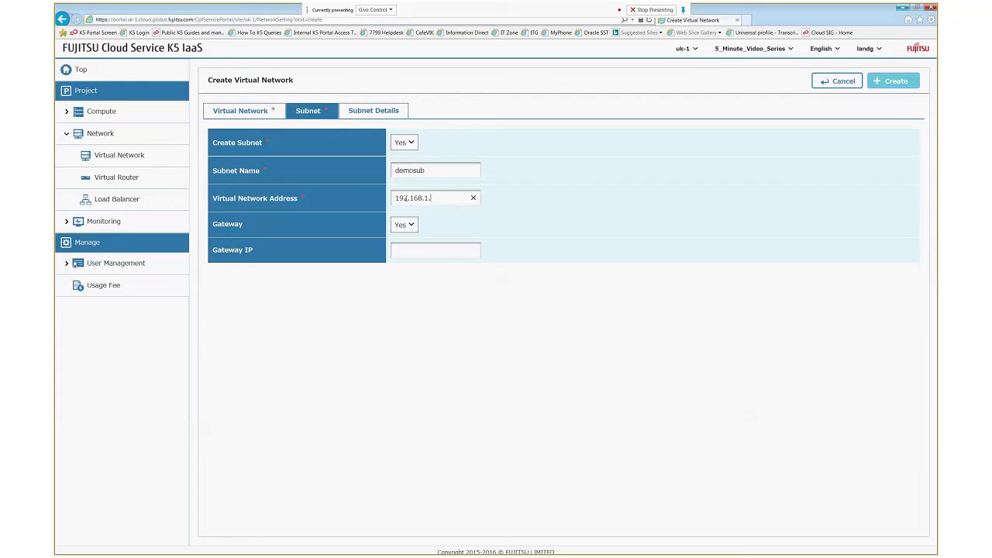
- Give subnet demosub network address 192.168.1.0/24 and gateway IP 192.168.1.254
type("4")
left_click(421, 248)
type("192.168.1.25")
left_click(353, 110)
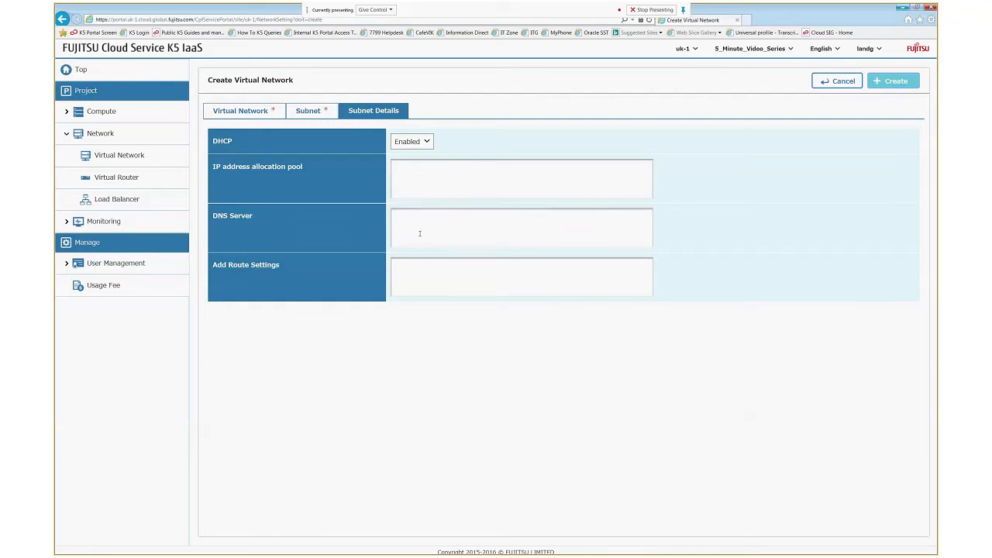
- Enter DNS server 8.8.8.8 and submit the new virtual network
type("8.8.8.8")
left_click(892, 82)
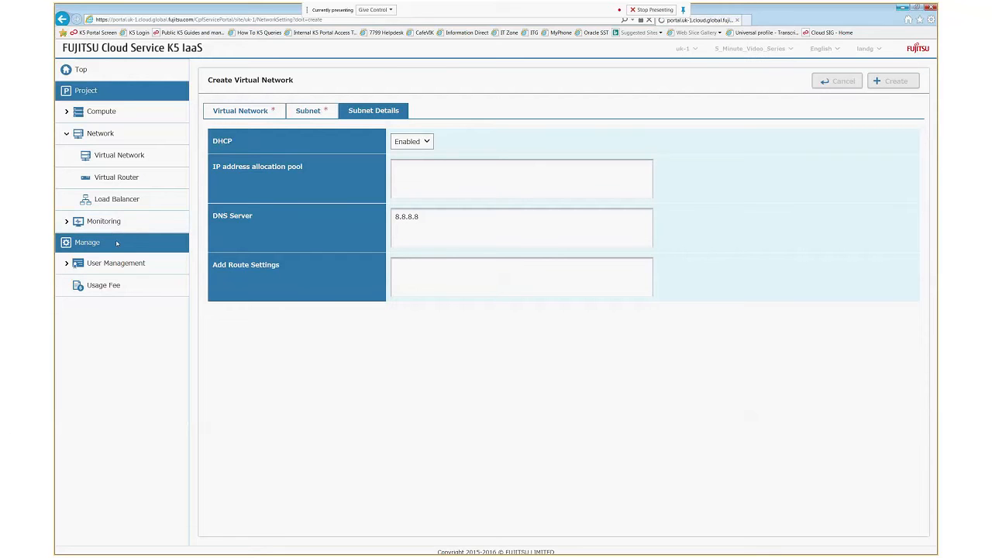
- Create a virtual router named demo in availability zone uk-1b
left_click(122, 178)
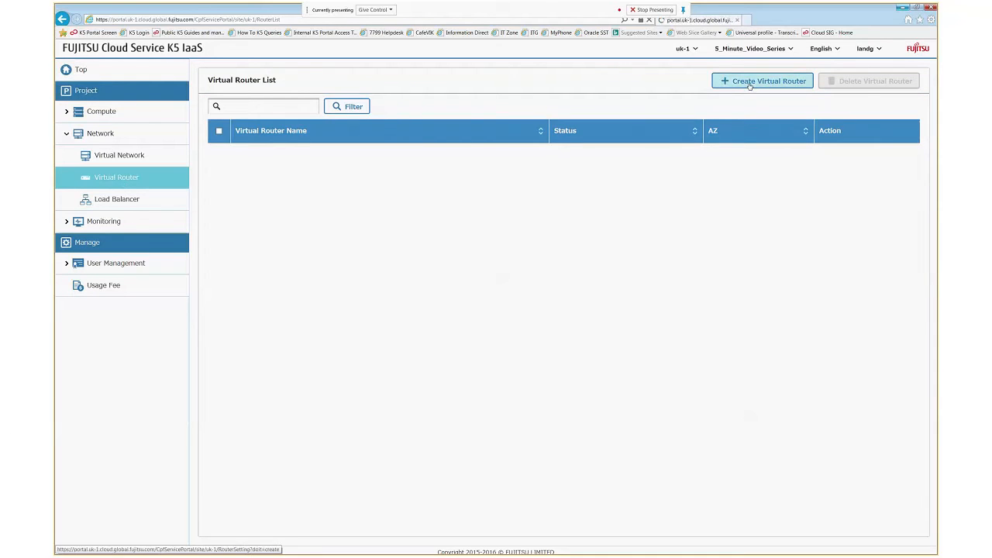
left_click(749, 82)
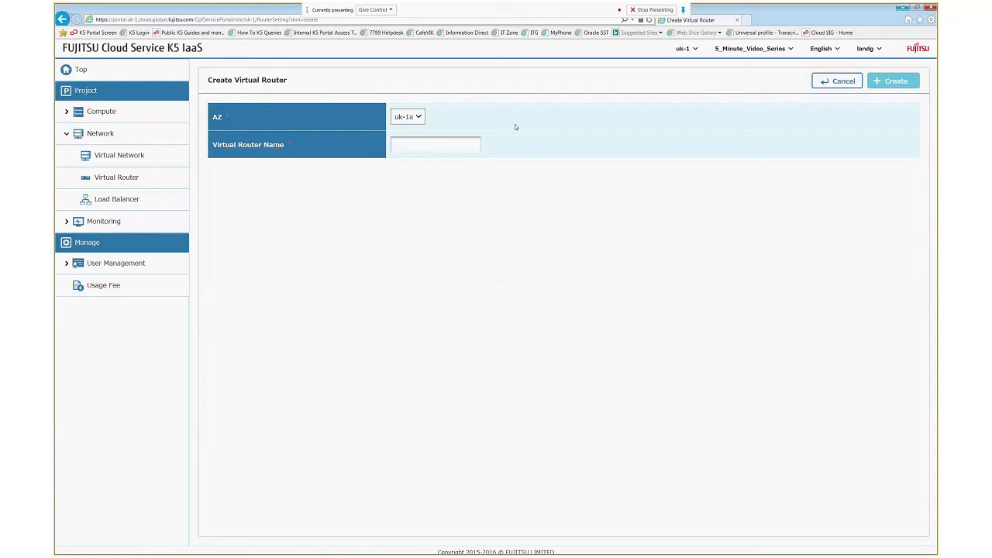
left_click(419, 117)
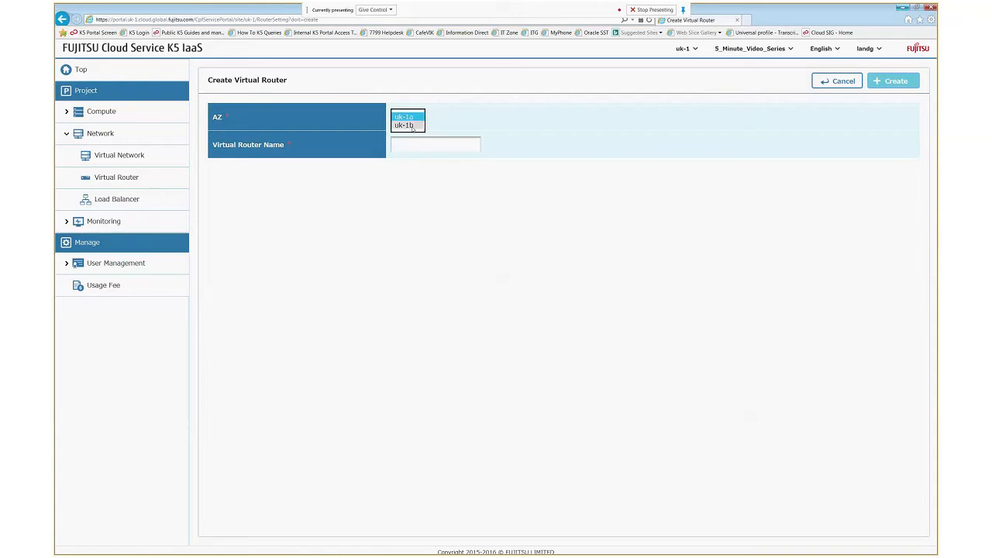
left_click(405, 125)
left_click(413, 144)
type("demo")
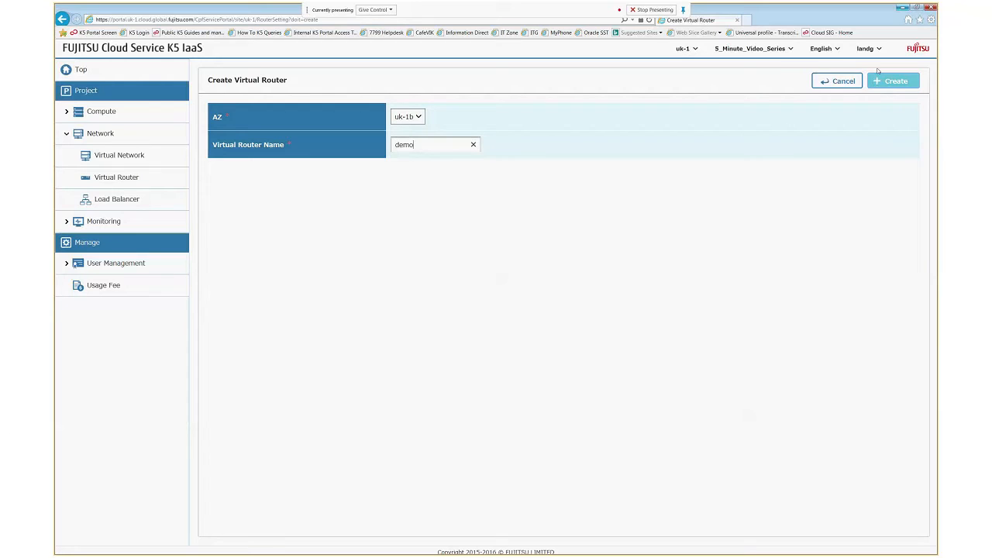
left_click(893, 82)
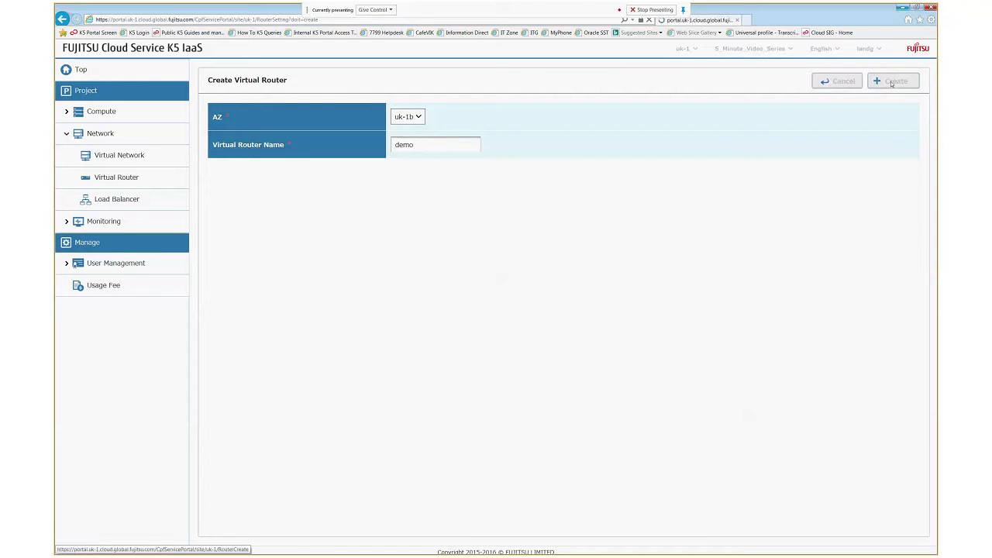
- Set the demo router's gateway to external network inf_az2_ext-net01
left_click(783, 158)
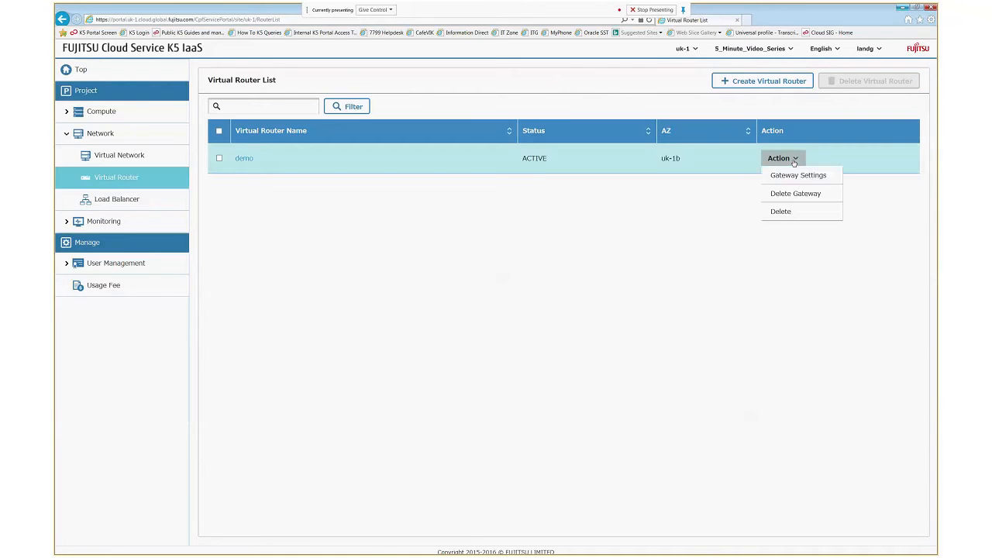
left_click(796, 177)
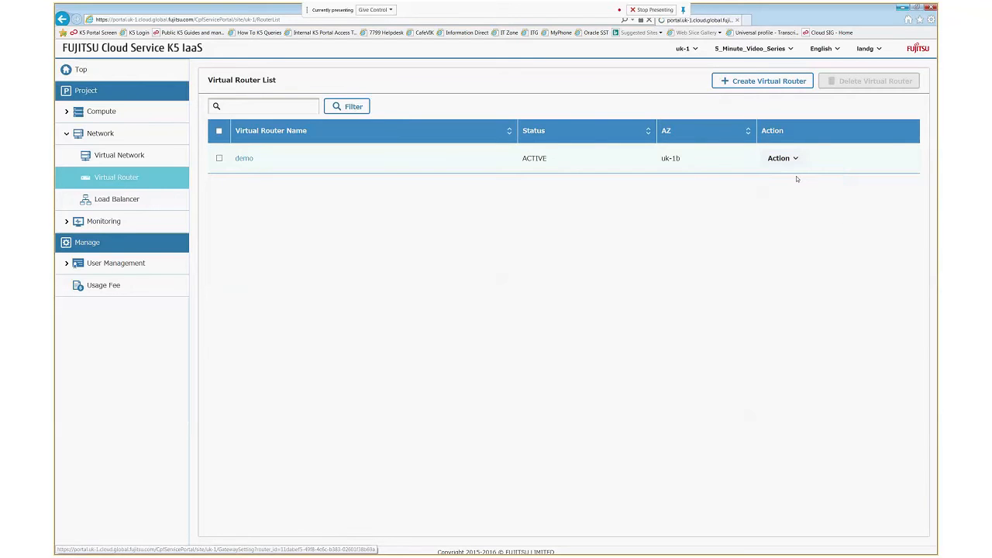
left_click(476, 116)
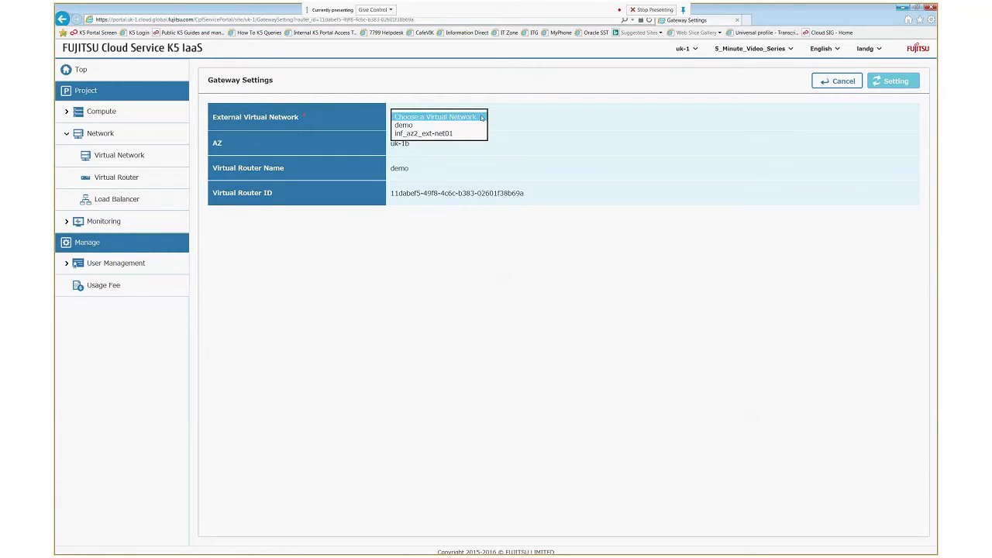
left_click(434, 134)
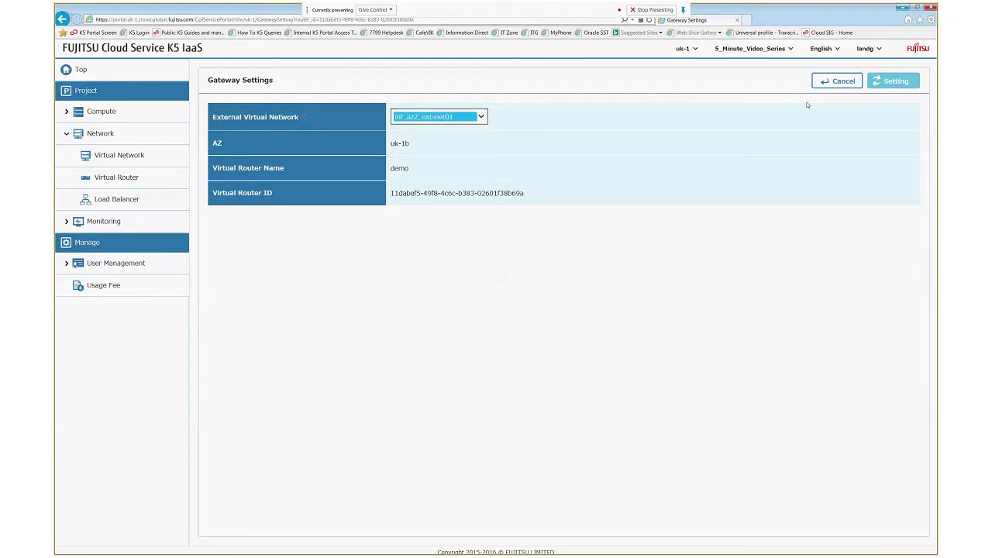
left_click(888, 89)
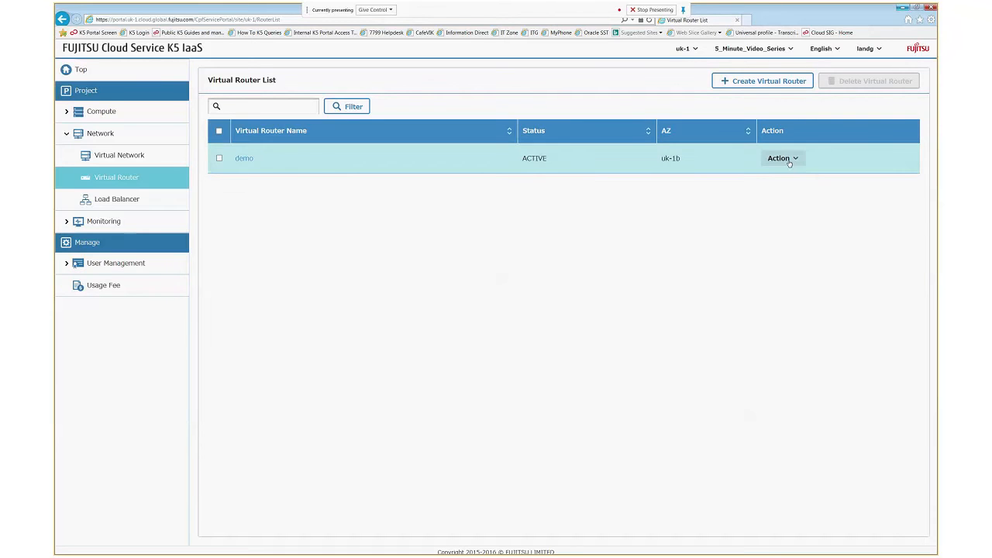
- Add a demo router interface on subnet demosub with IP address 192.168.1.254
left_click(244, 159)
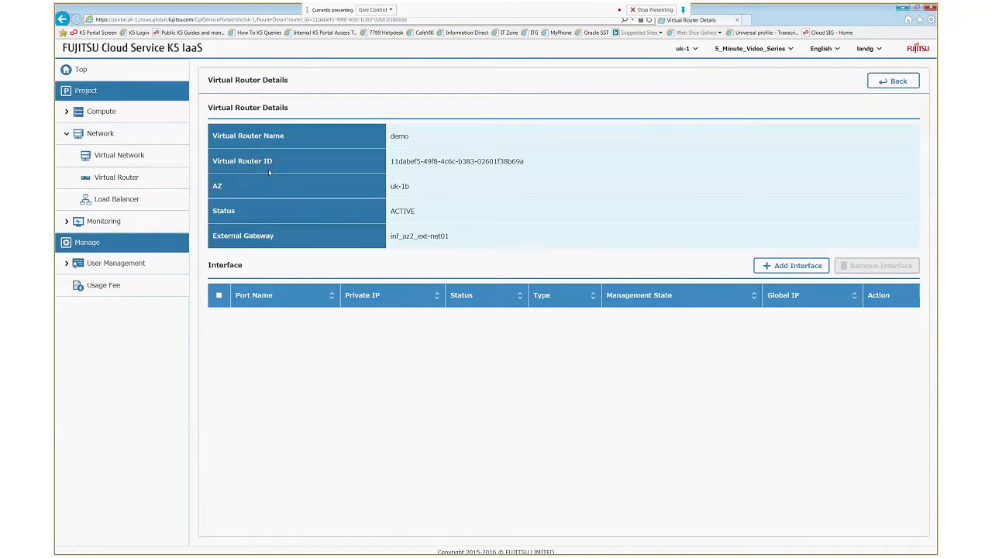
left_click(791, 265)
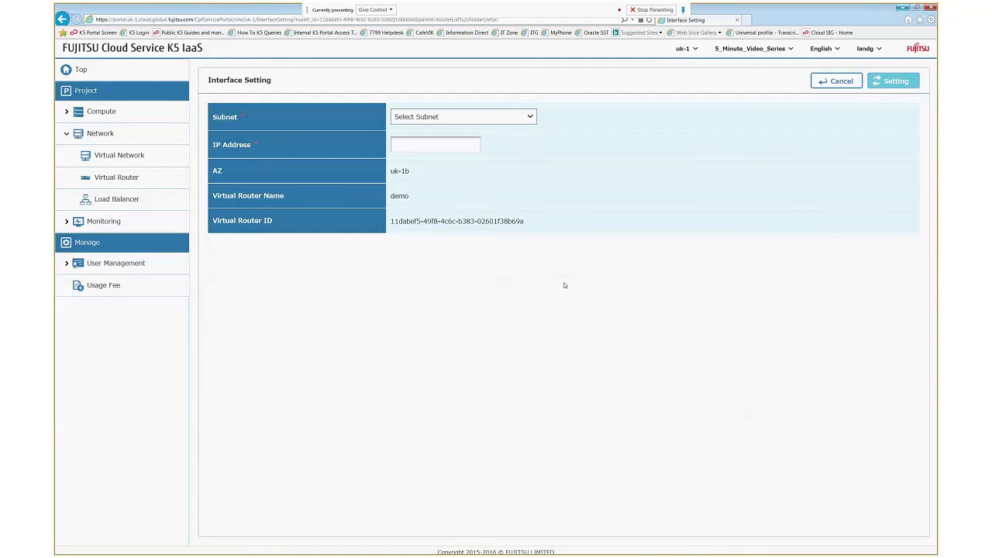
left_click(492, 117)
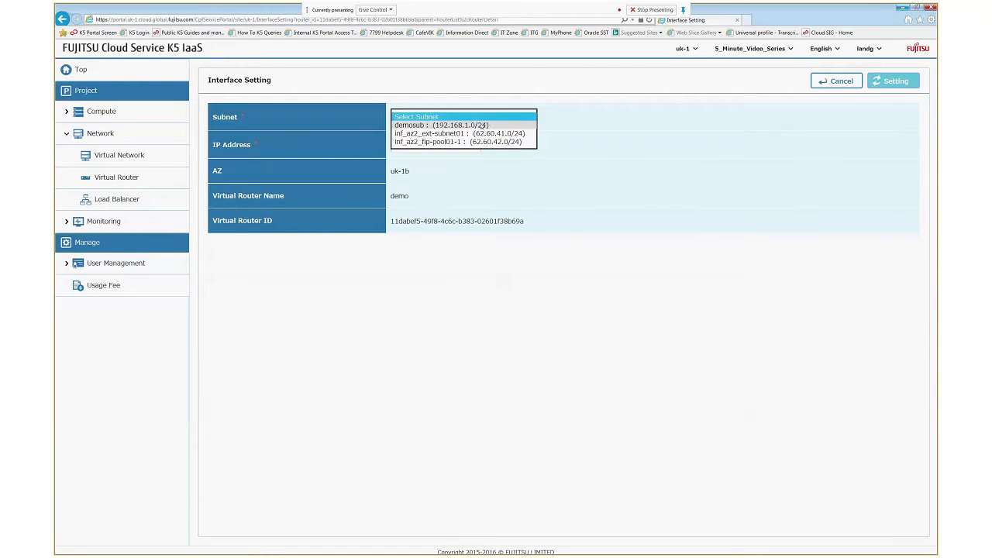
left_click(431, 125)
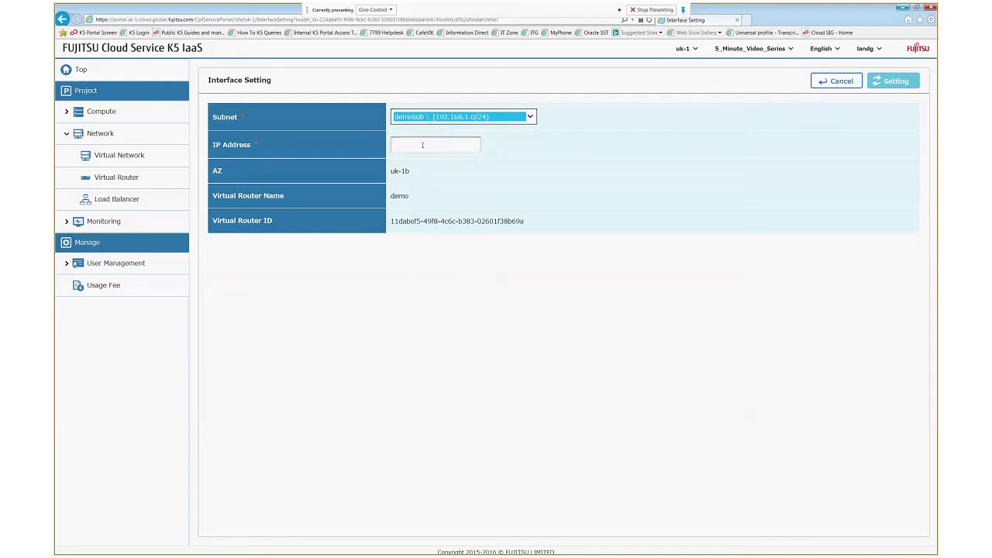
left_click(423, 144)
type("192.")
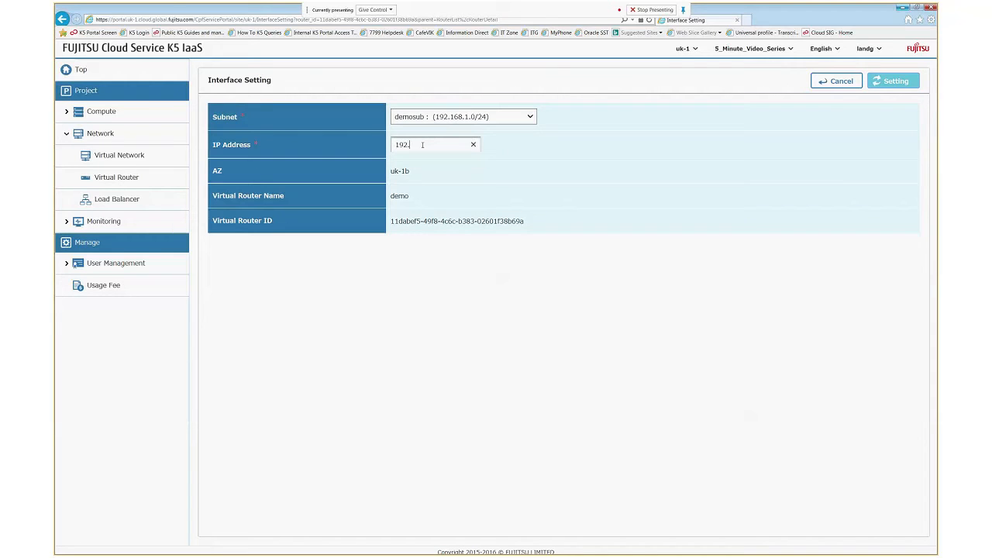
type("168.1.254")
left_click(889, 83)
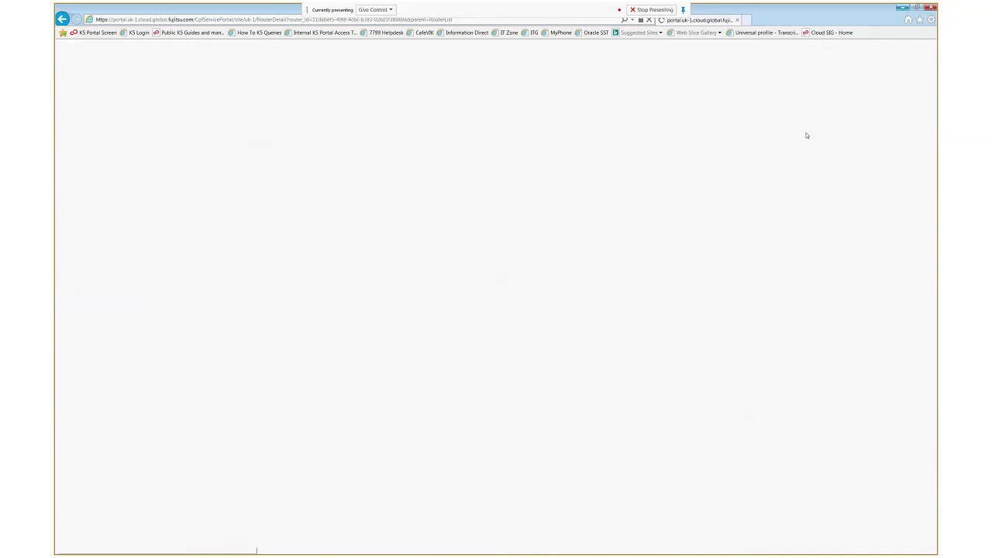
left_click(75, 113)
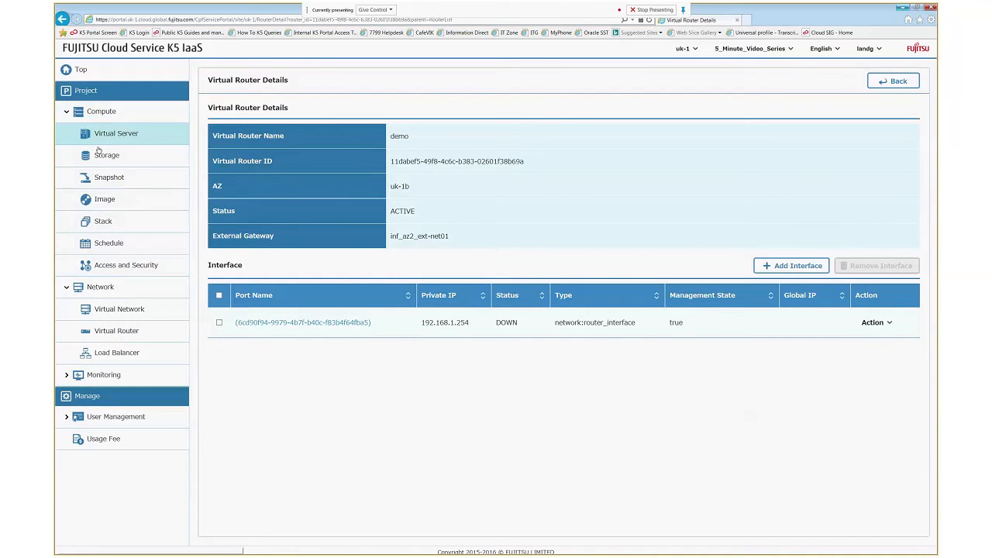
- Under Access and Security, add security group demo described 'allow ssh, ping and rdp'
left_click(122, 266)
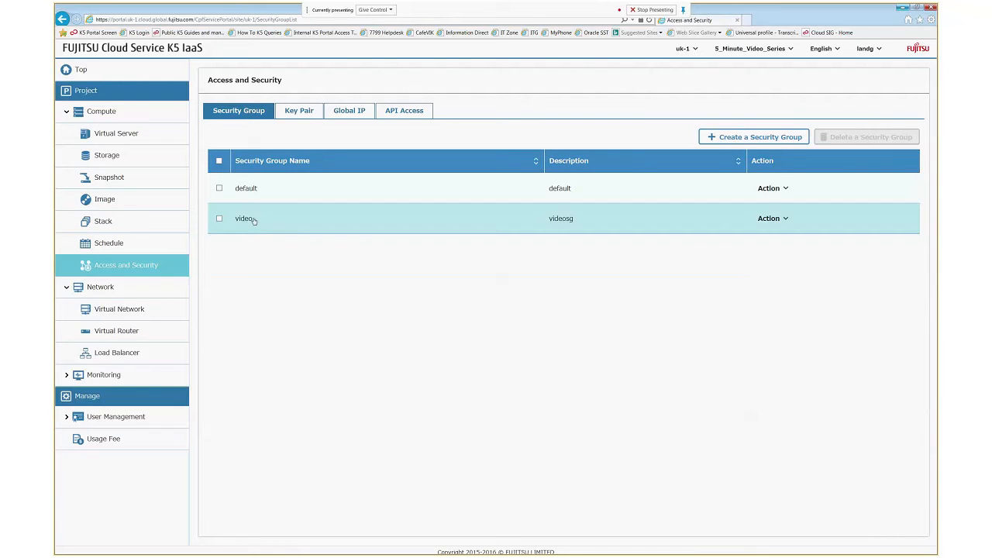
left_click(754, 136)
left_click(404, 115)
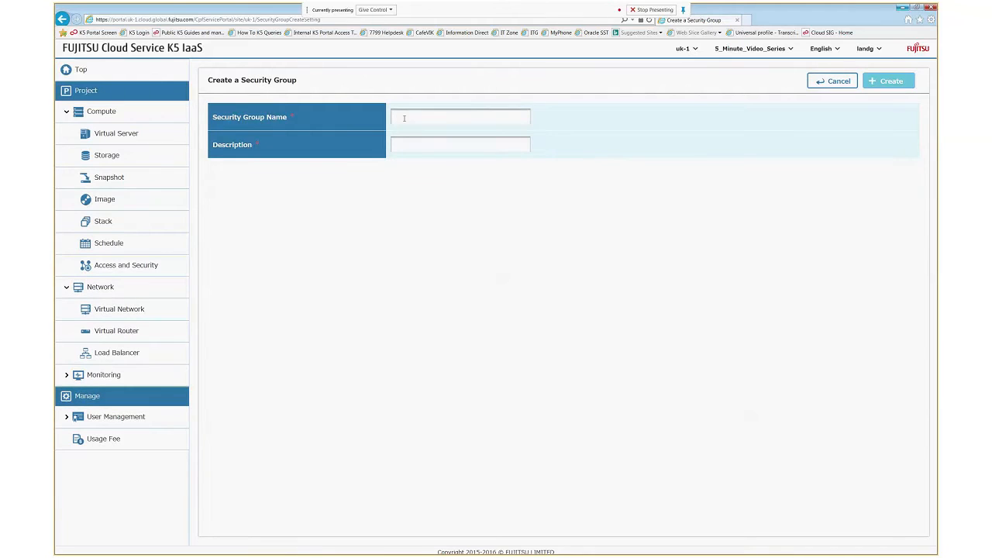
type("demo")
left_click(415, 148)
type("allow ssh, ping and rdp")
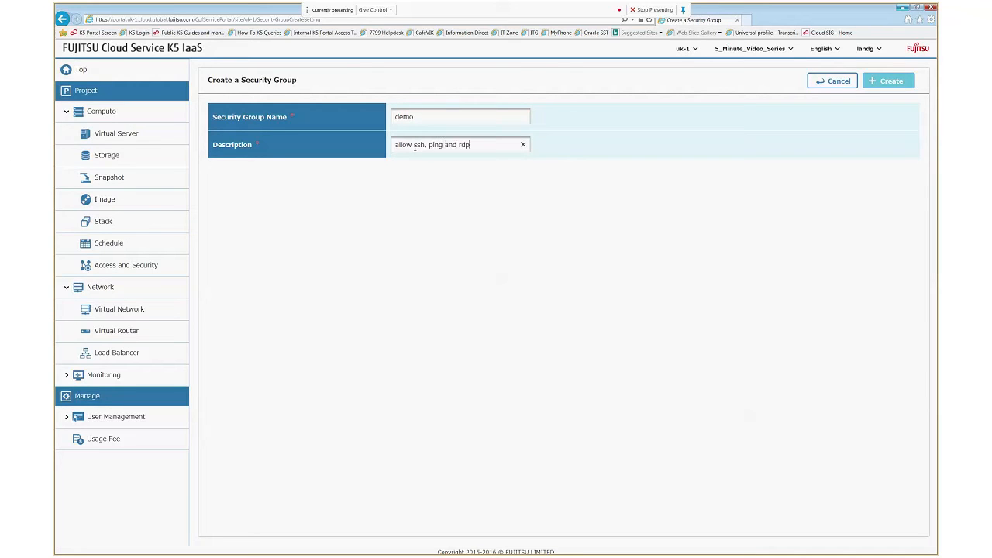
left_click(890, 81)
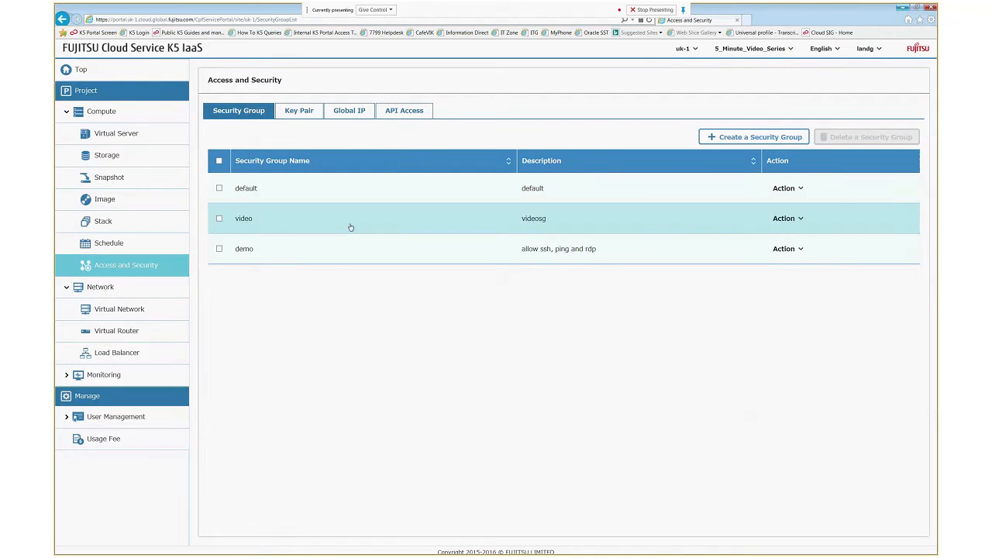
- Add an ingress SSH rule (TCP 22) from CIDR 0.0.0.0/0 to the demo group
left_click(796, 250)
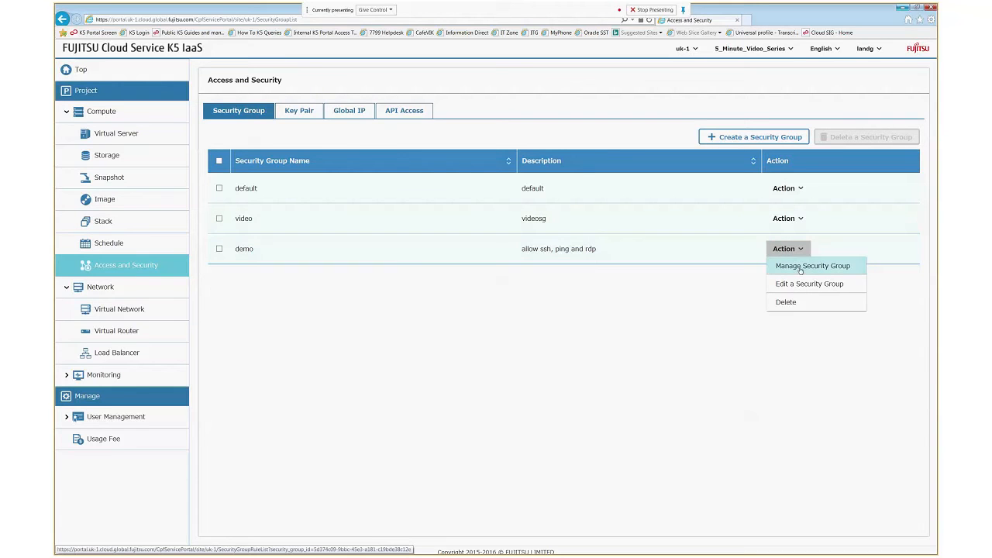
left_click(800, 270)
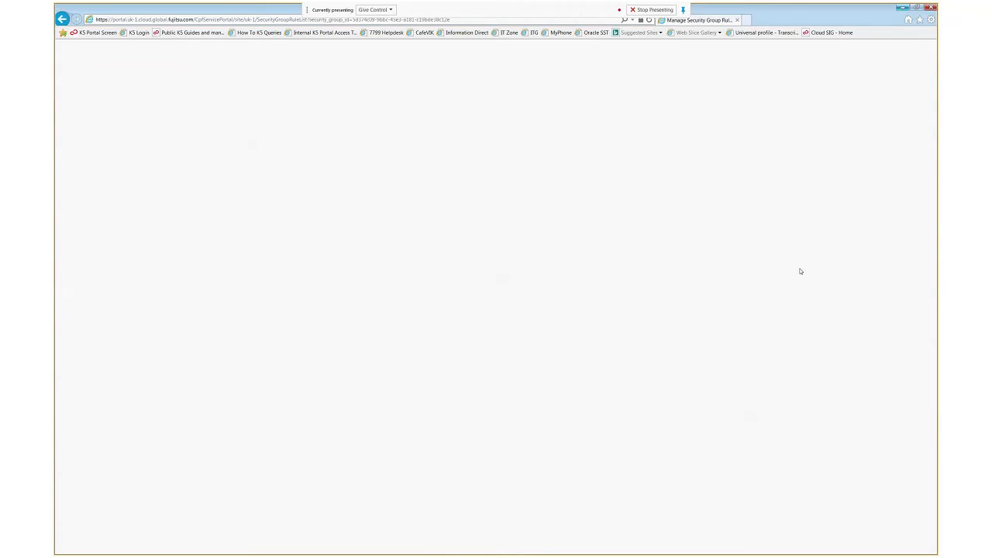
left_click(847, 80)
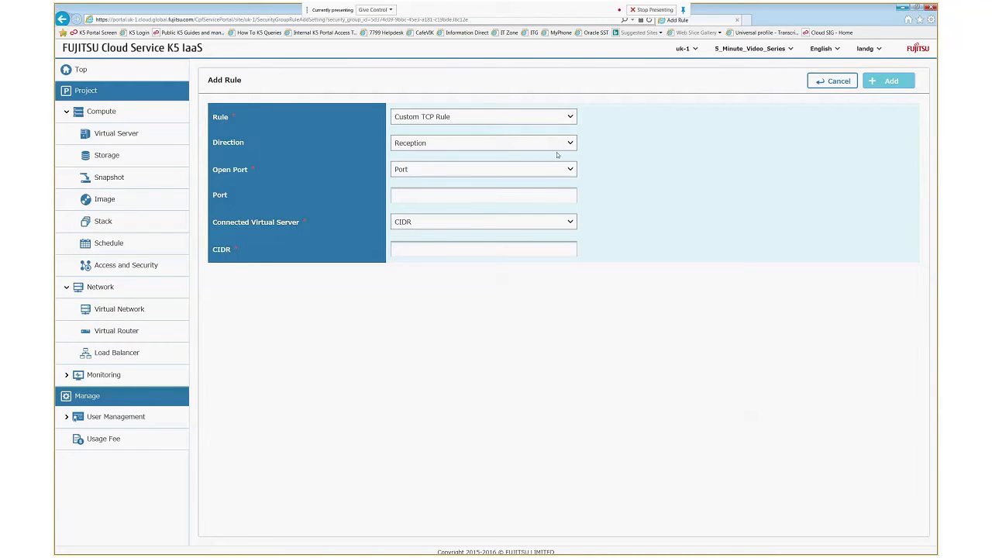
left_click(570, 116)
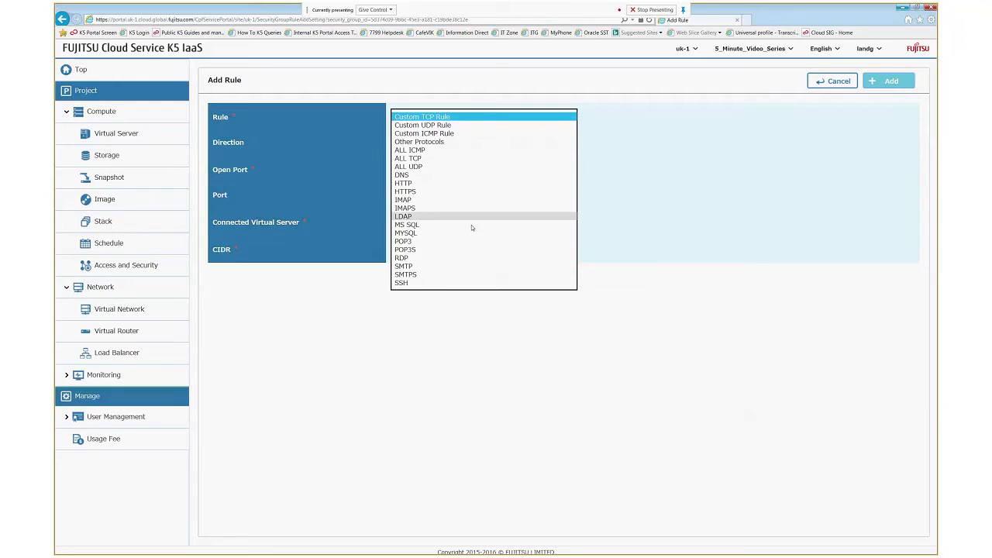
left_click(409, 285)
left_click(422, 170)
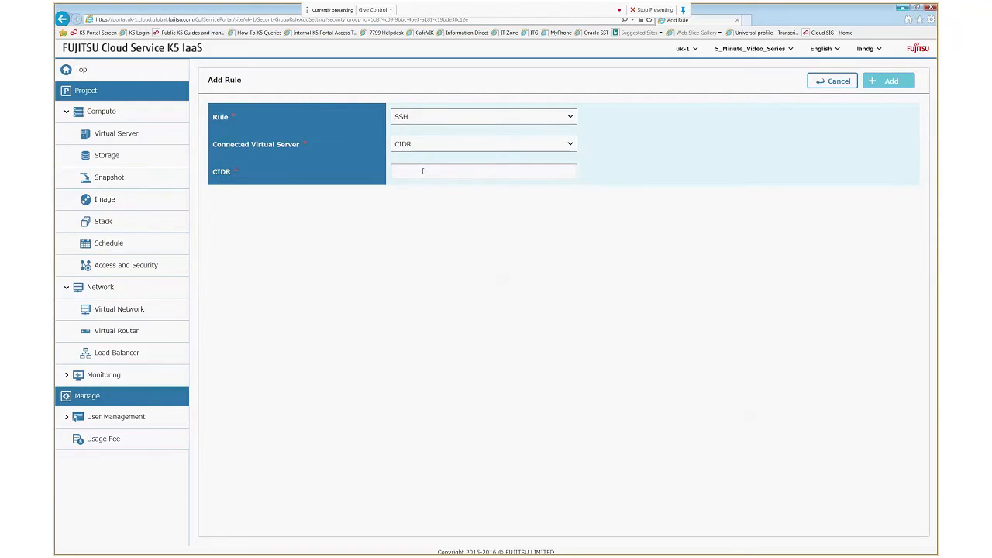
type("0.0.0.0/0")
left_click(891, 81)
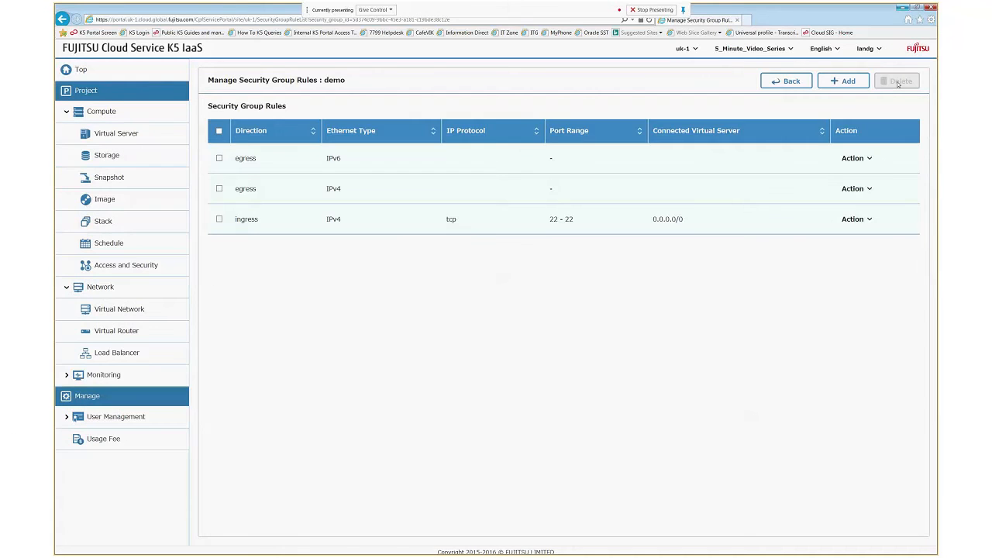
left_click(847, 83)
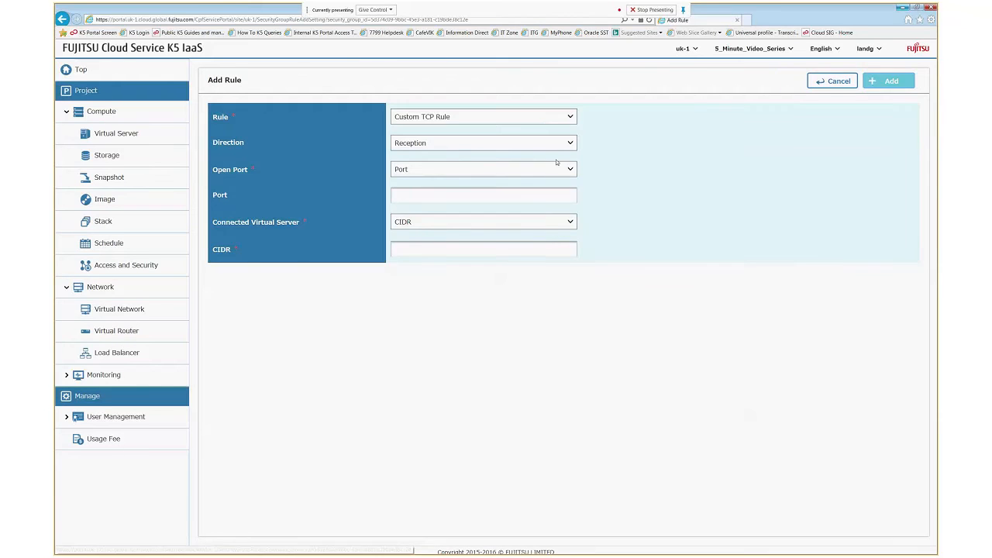
- Add an RDP rule (TCP 3389) from CIDR 0.0.0.0/0 to the demo group
left_click(571, 117)
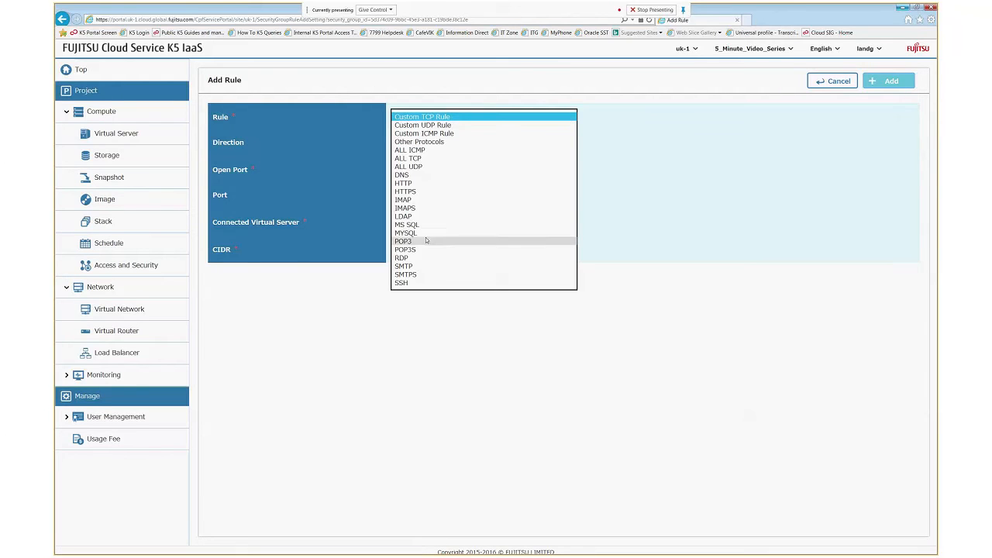
left_click(403, 259)
left_click(422, 172)
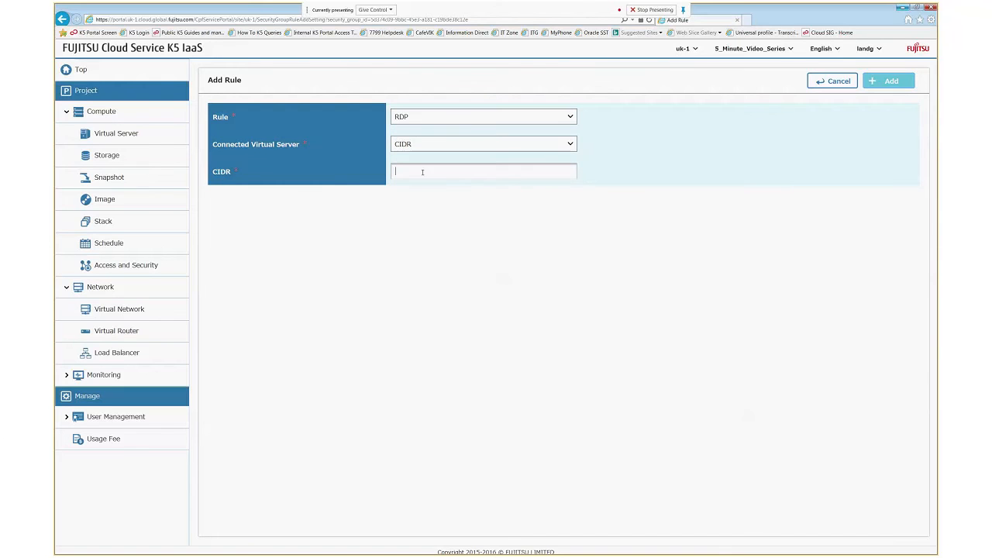
type("0.0.0.0/0")
left_click(890, 80)
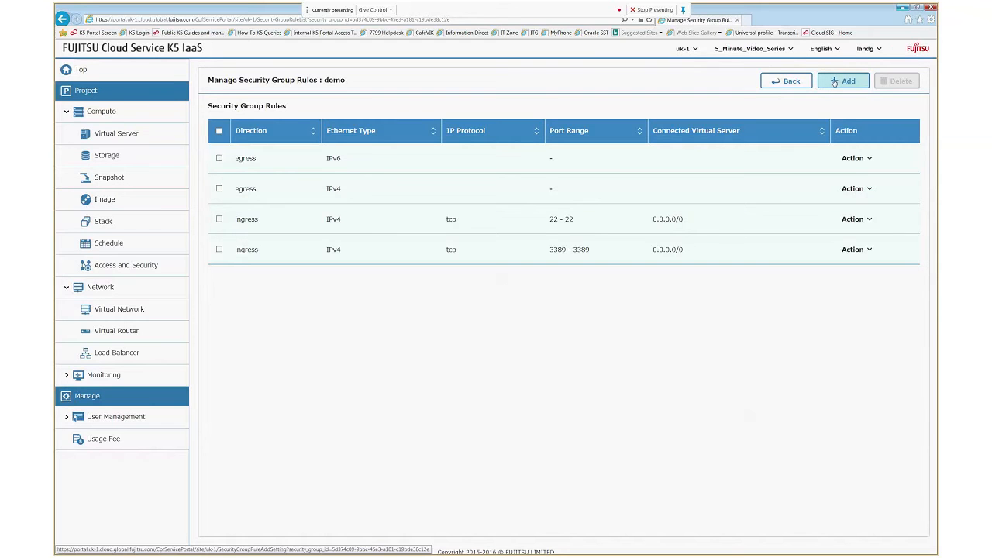
- Add an ALL ICMP rule from CIDR 0.0.0.0/0 to the demo group
left_click(834, 82)
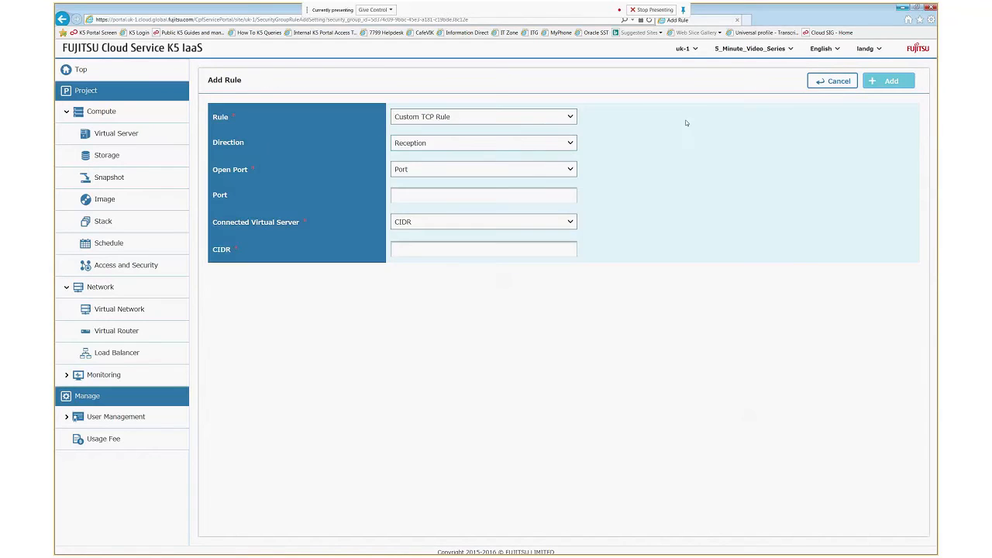
left_click(569, 116)
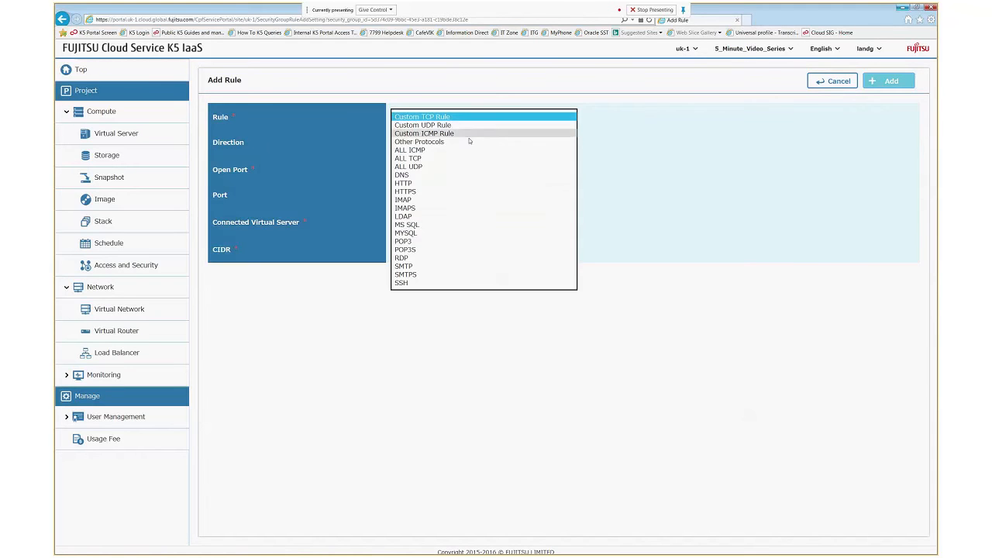
left_click(424, 151)
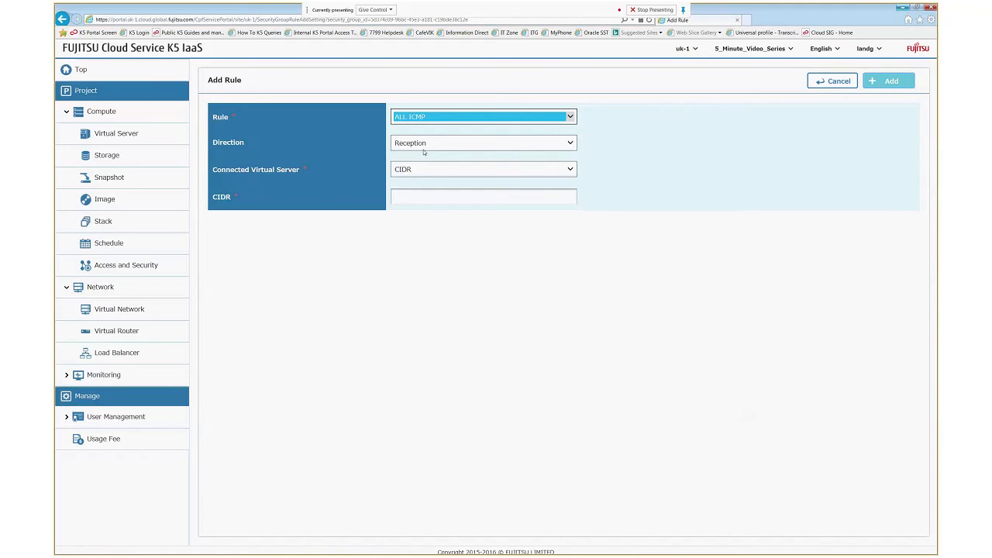
left_click(460, 195)
type("0.")
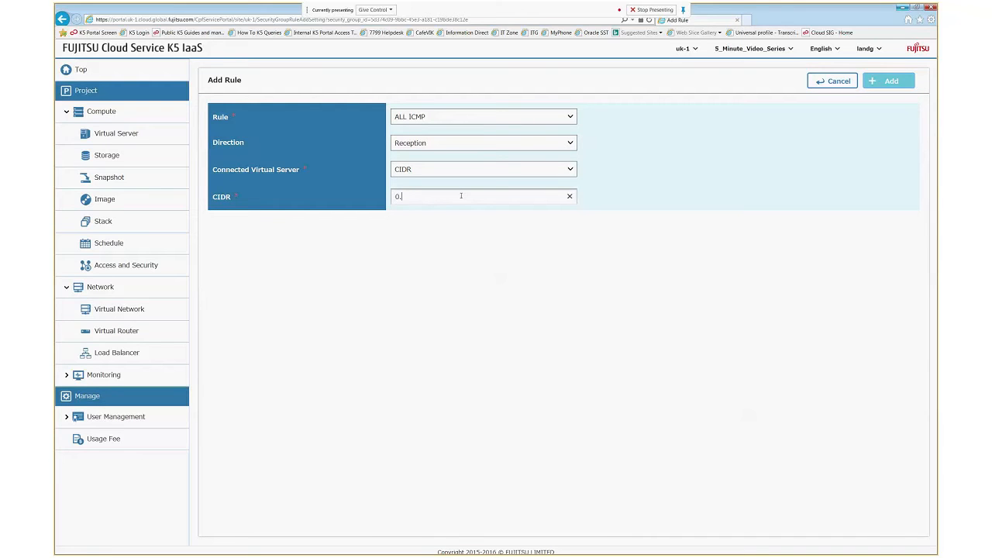
type("0.0.0/0")
left_click(890, 81)
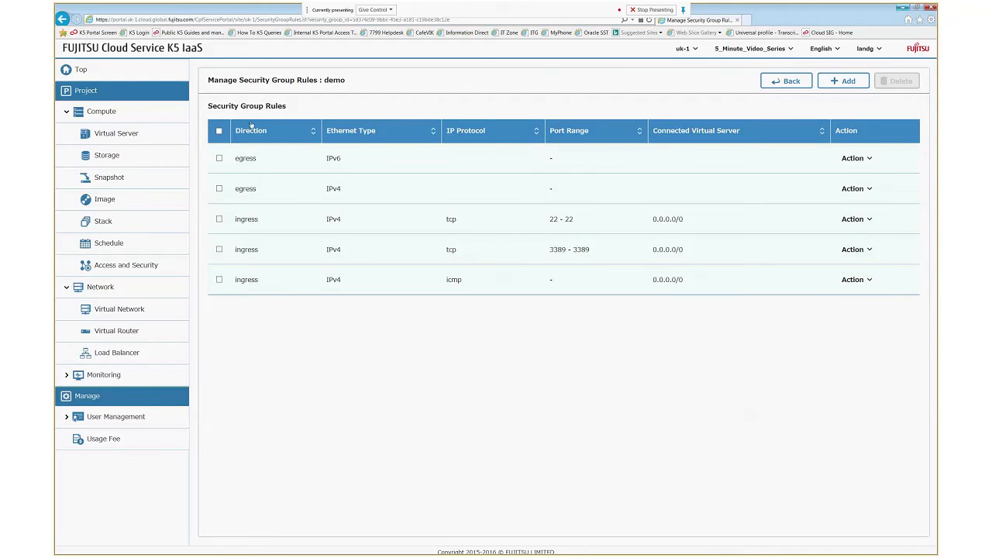
left_click(778, 82)
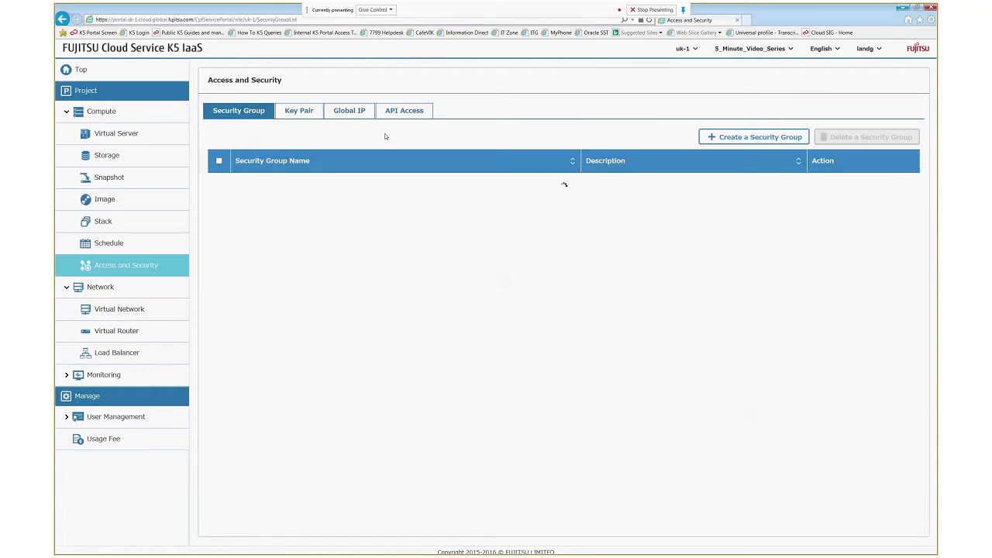
- Create key pair demo127 in availability zone uk-1b
left_click(306, 112)
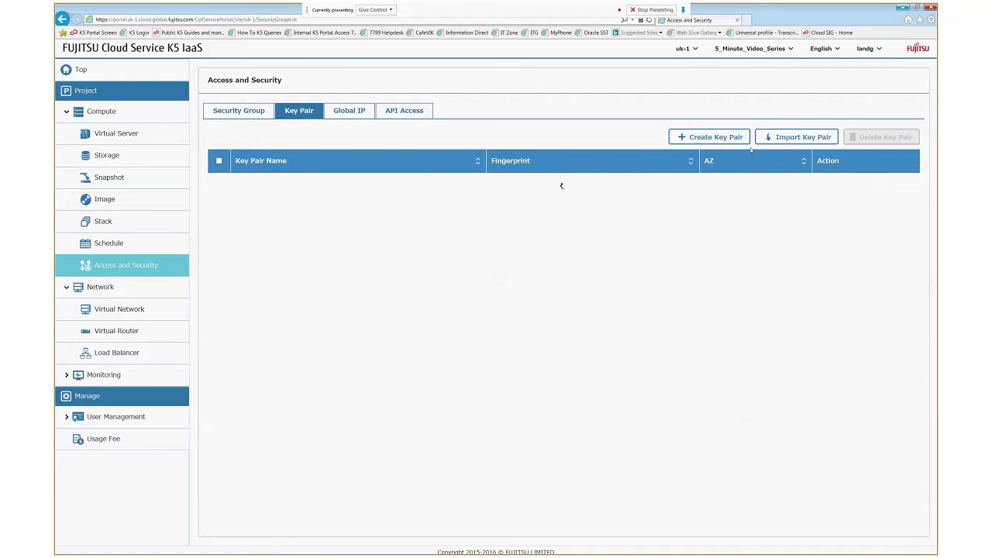
left_click(707, 138)
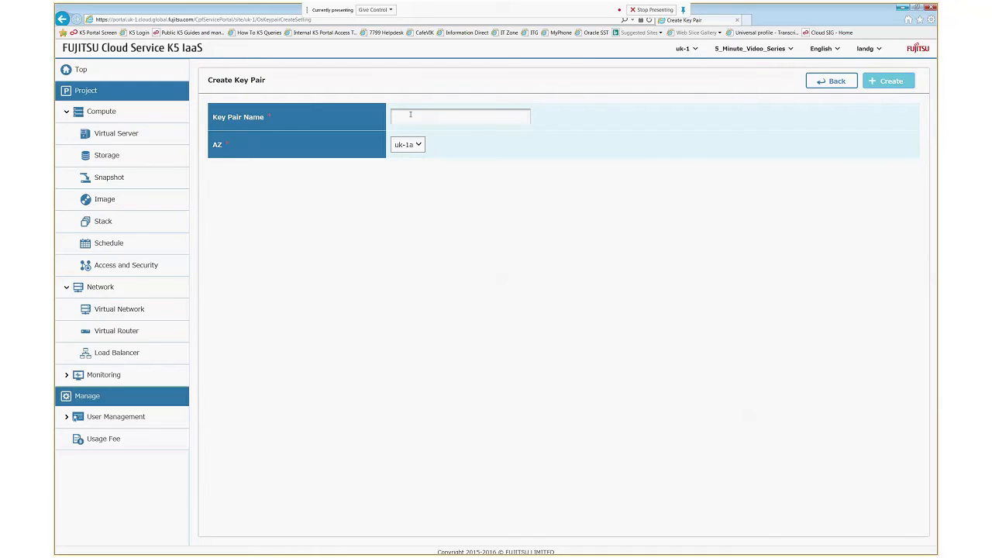
left_click(411, 116)
type("demo127")
left_click(409, 145)
left_click(411, 156)
left_click(890, 81)
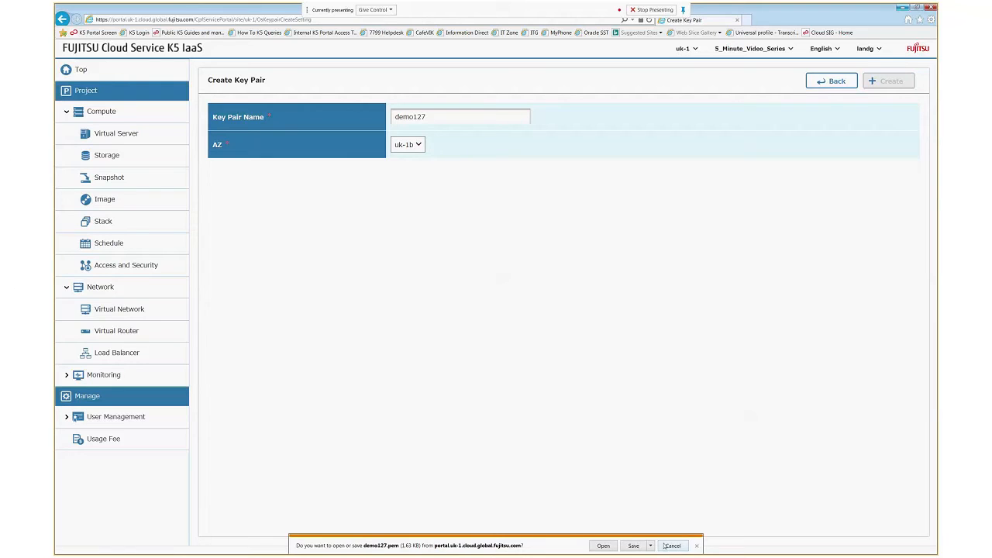
- Save the demo127.pem key file to the Desktop
left_click(651, 546)
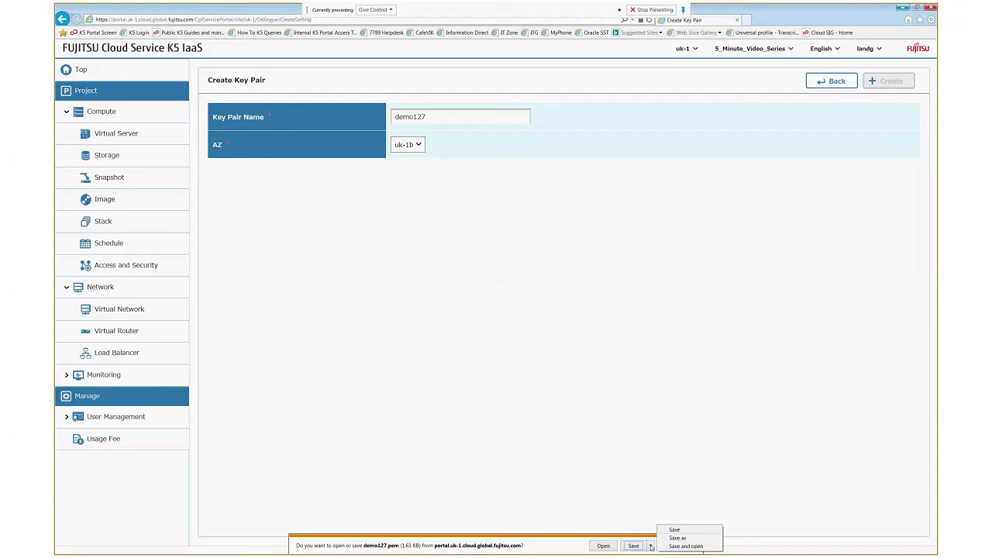
left_click(676, 538)
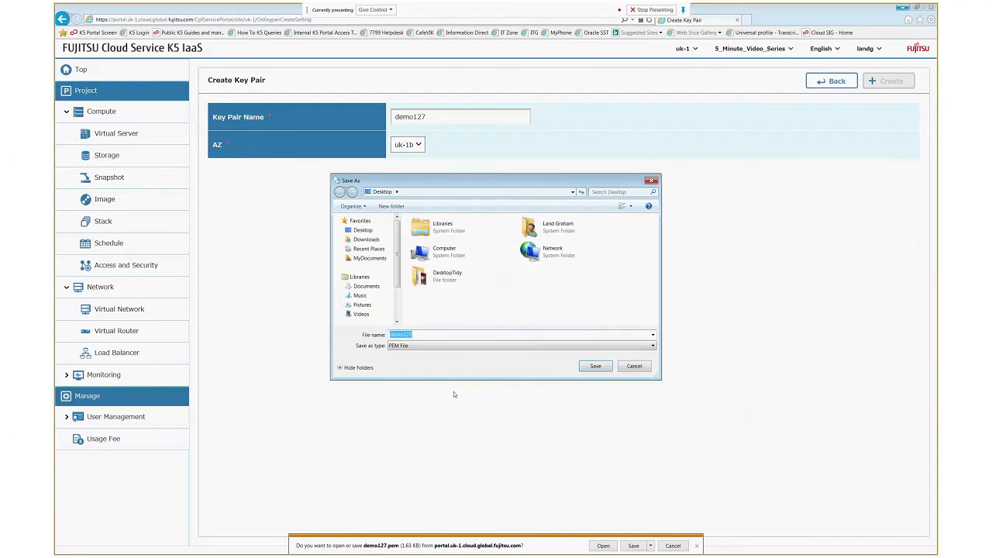
left_click(364, 231)
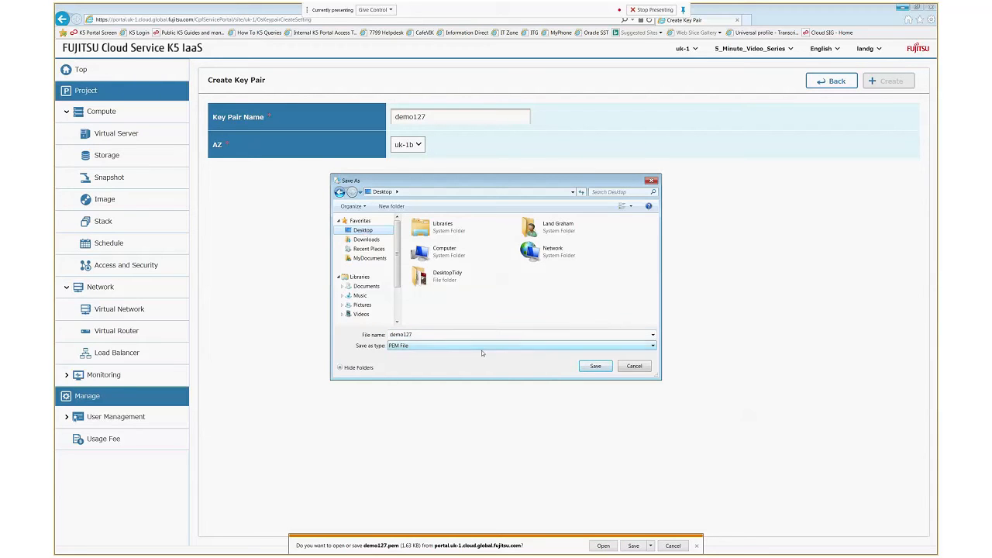
left_click(592, 371)
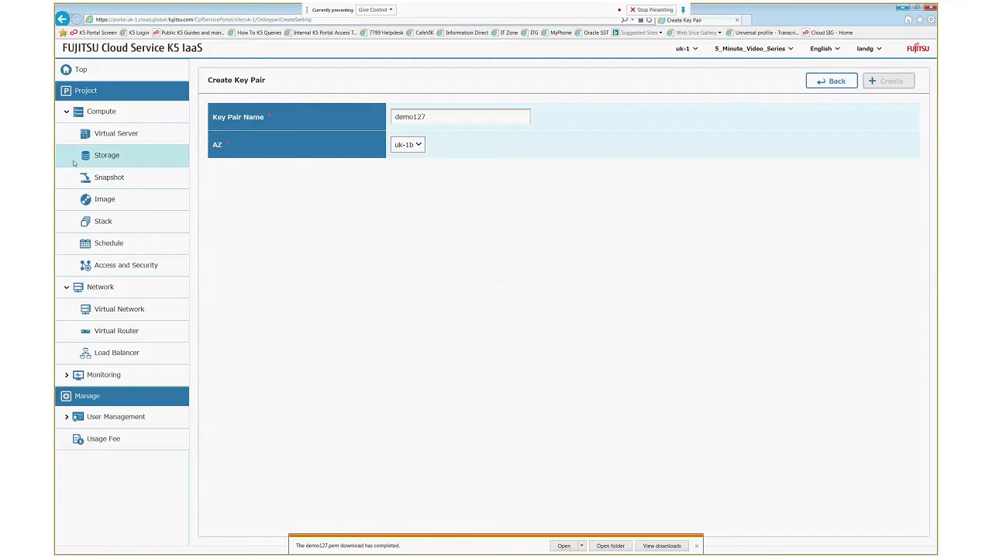
left_click(99, 114)
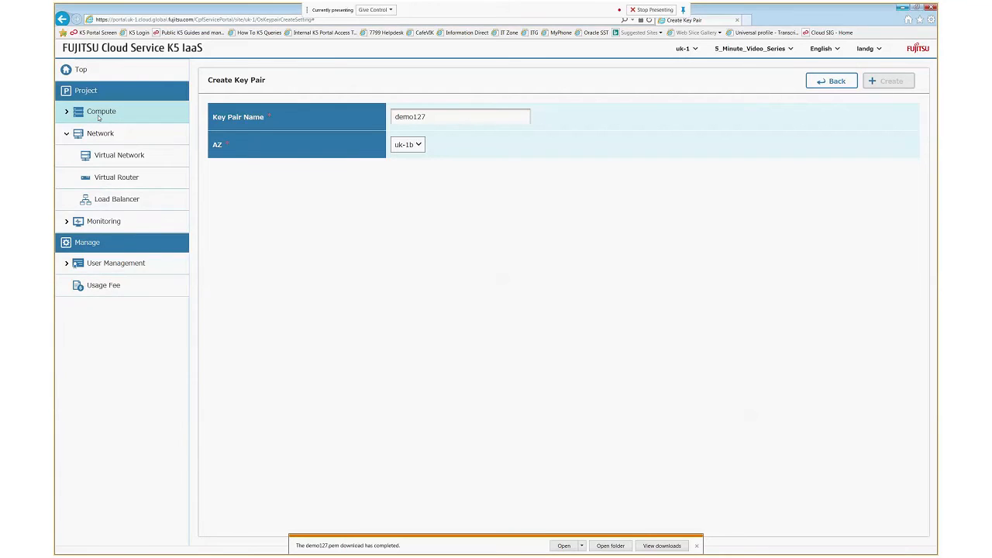
- Open the empty Virtual Server list and start a new virtual server
left_click(99, 117)
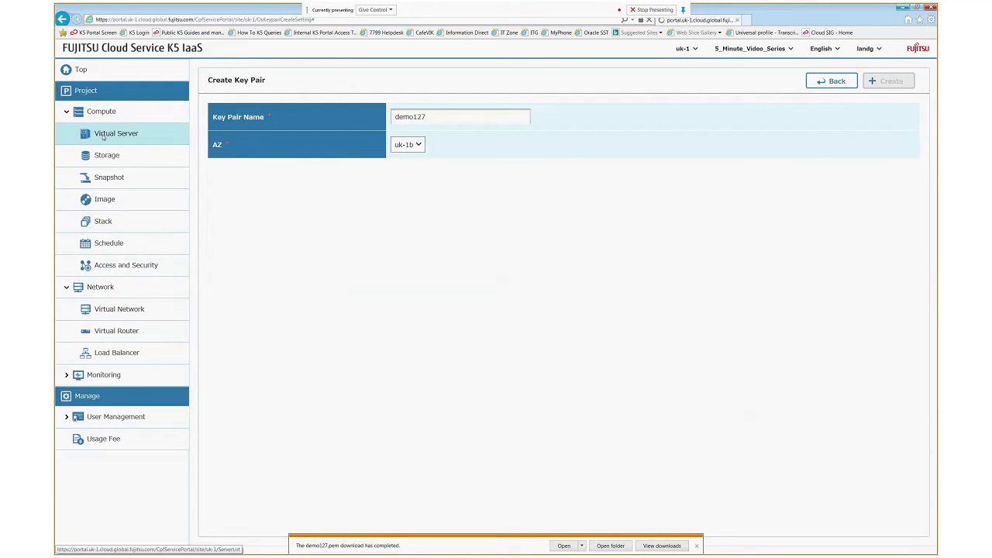
left_click(104, 135)
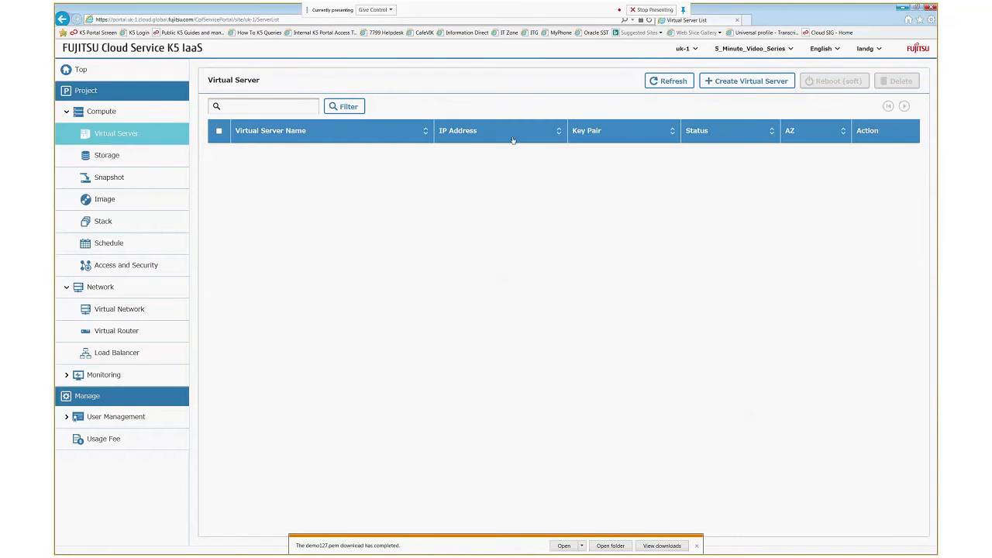
left_click(743, 82)
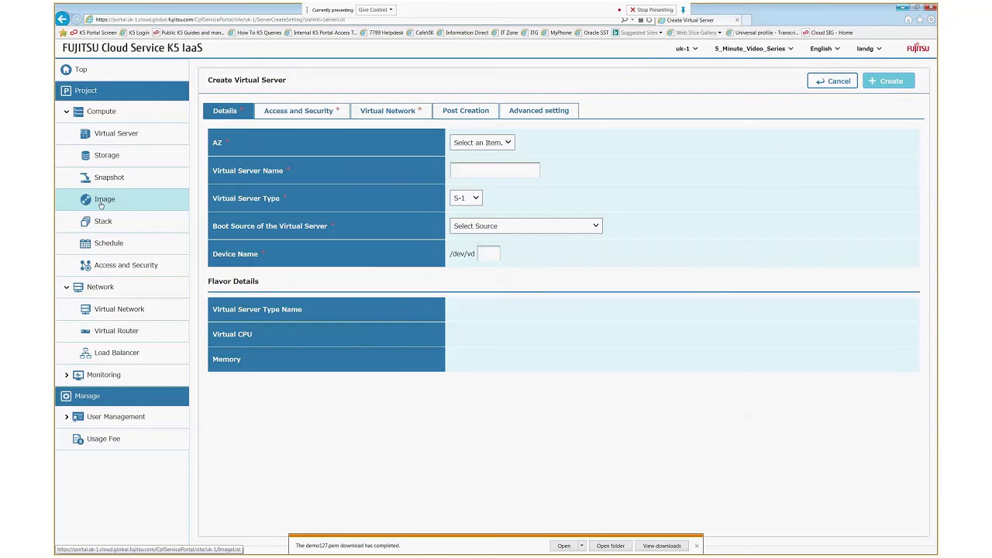
- Check the Windows Server 2012 R2 SE image's minimum disk of 80, then restart server creation
left_click(100, 203)
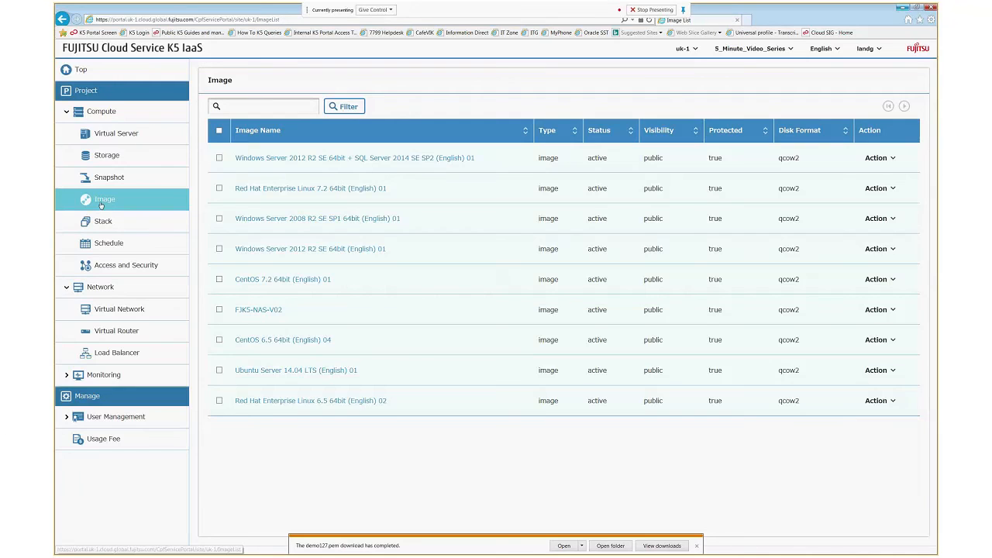
left_click(316, 254)
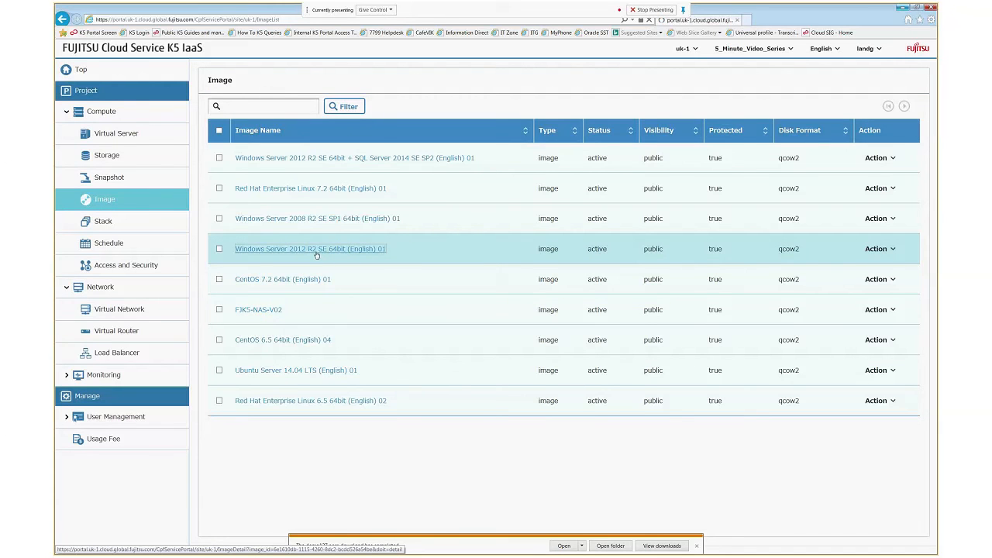
left_click_drag(397, 443, 389, 442)
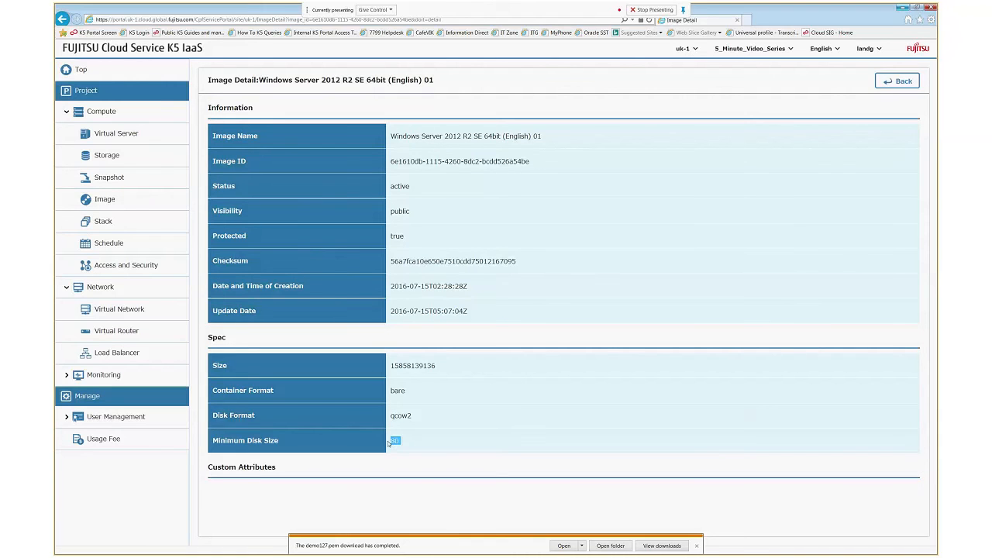
left_click(695, 545)
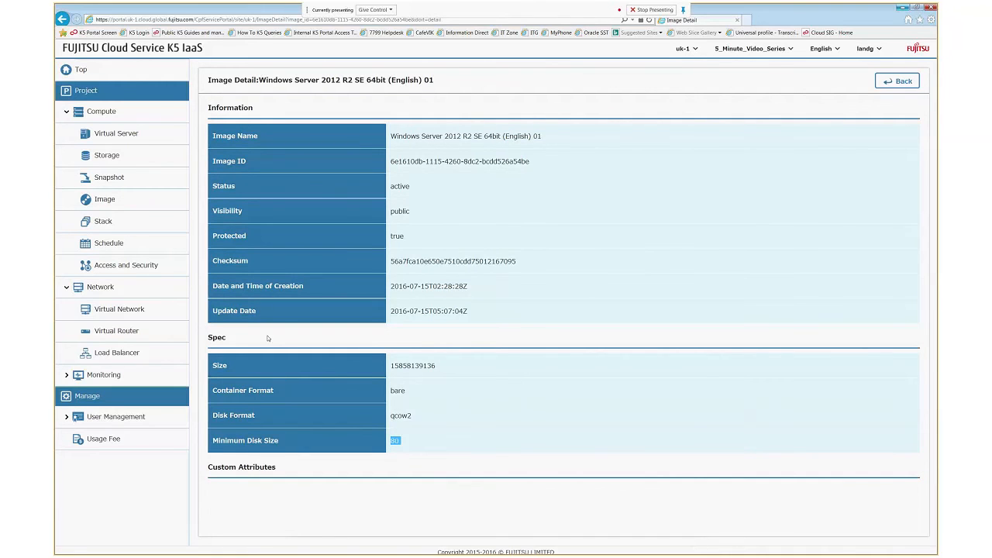
left_click(117, 134)
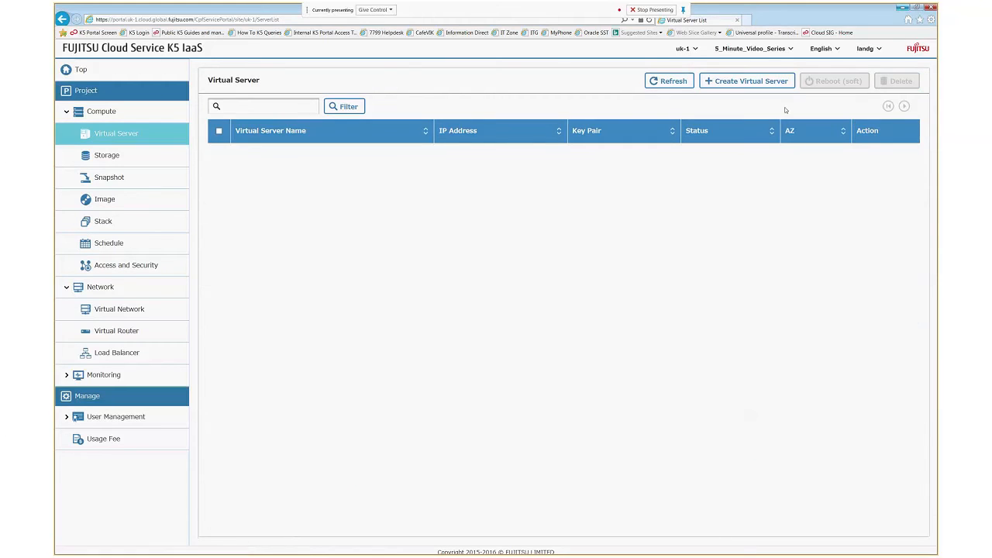
left_click(747, 81)
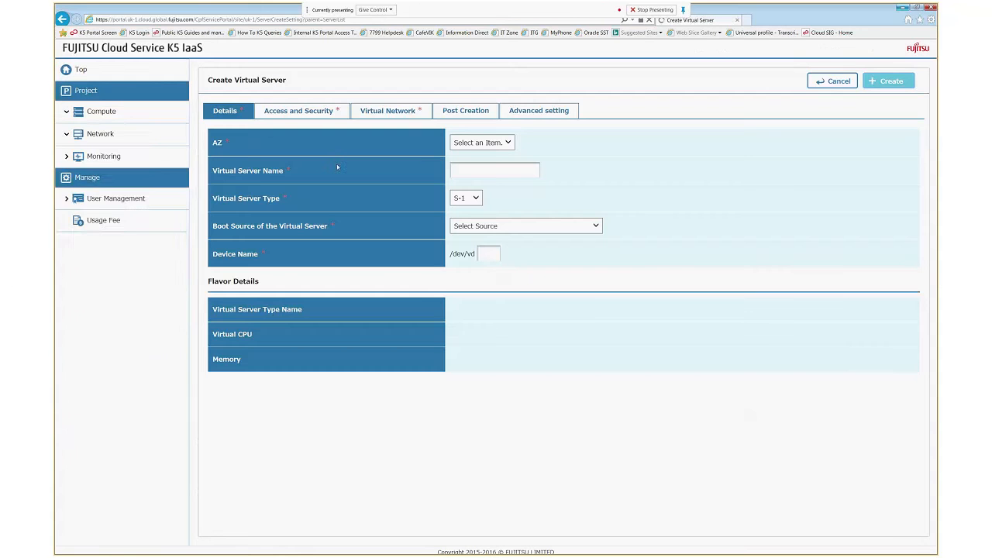
- Name the server win12 in zone uk-1b with server type S-4
left_click(501, 145)
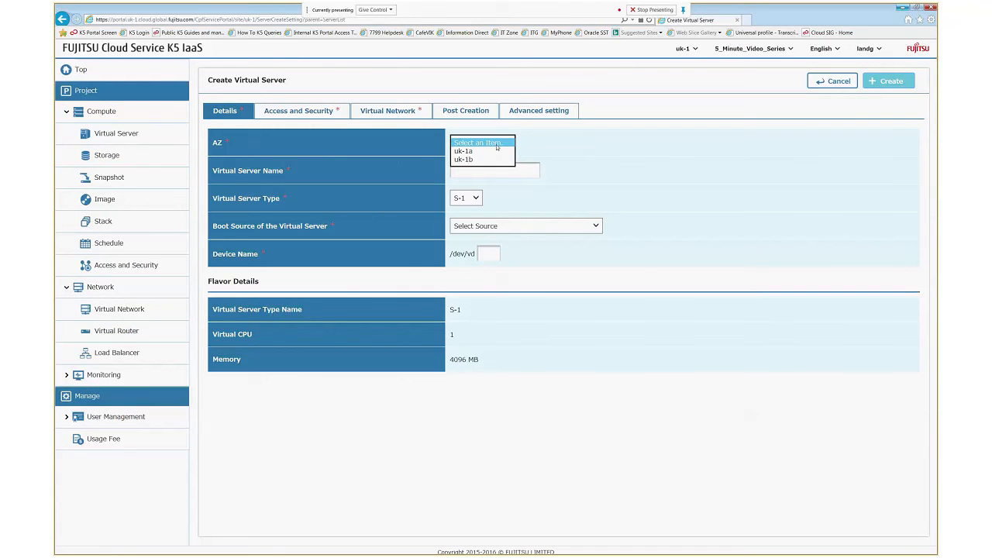
left_click(468, 160)
left_click(465, 170)
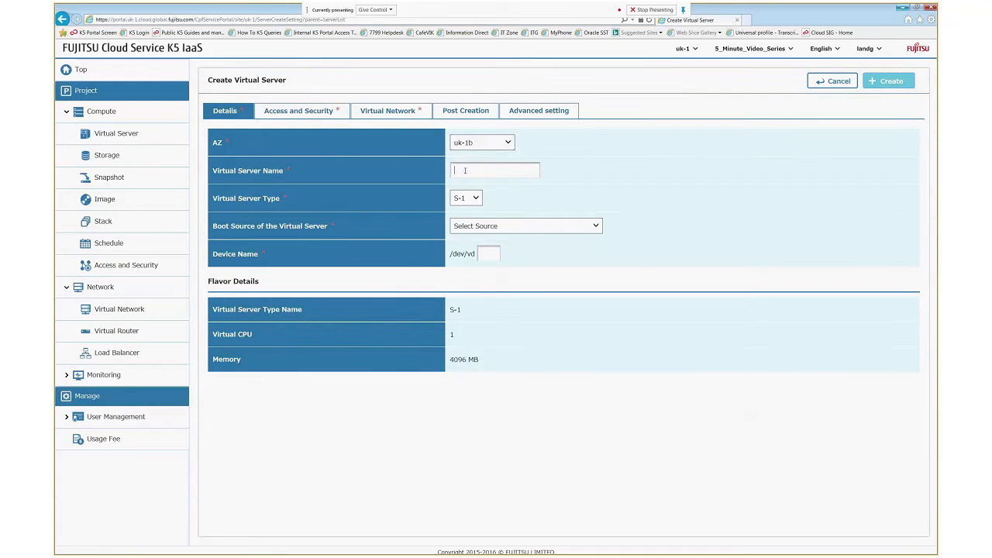
type("win12")
left_click(476, 199)
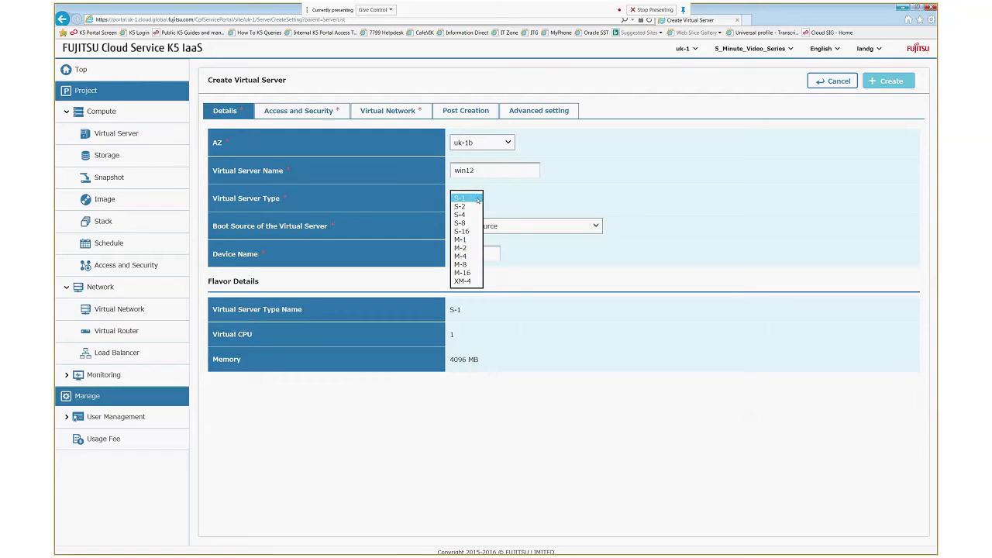
left_click(467, 216)
- Boot from the Windows Server 2012 R2 SE 64bit image on a new 80 GB disk
left_click(497, 226)
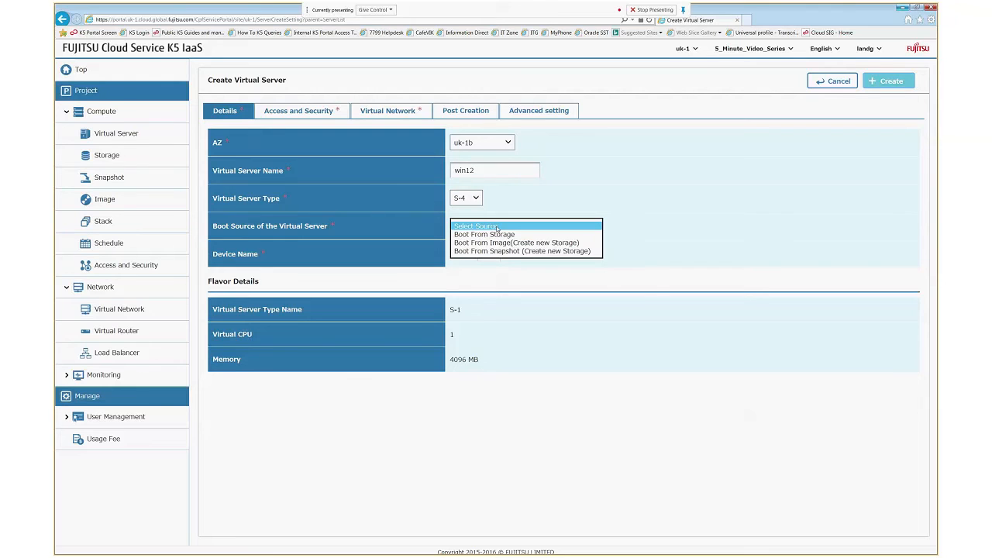
left_click(502, 242)
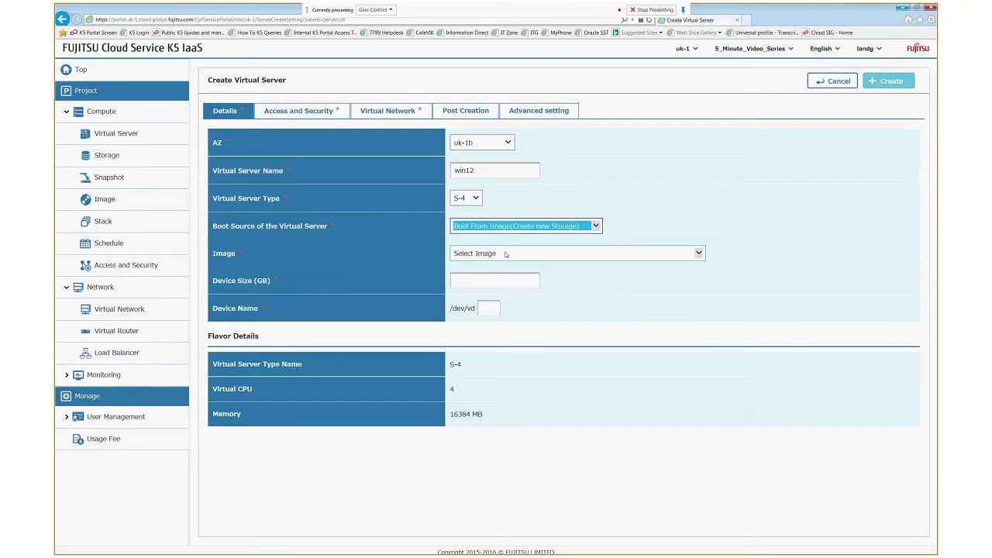
left_click(505, 254)
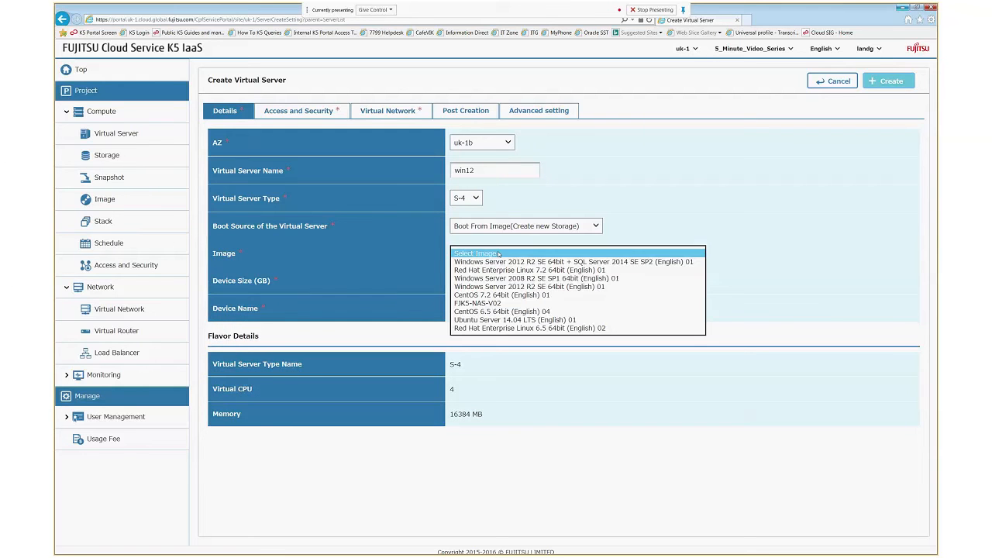
left_click(534, 286)
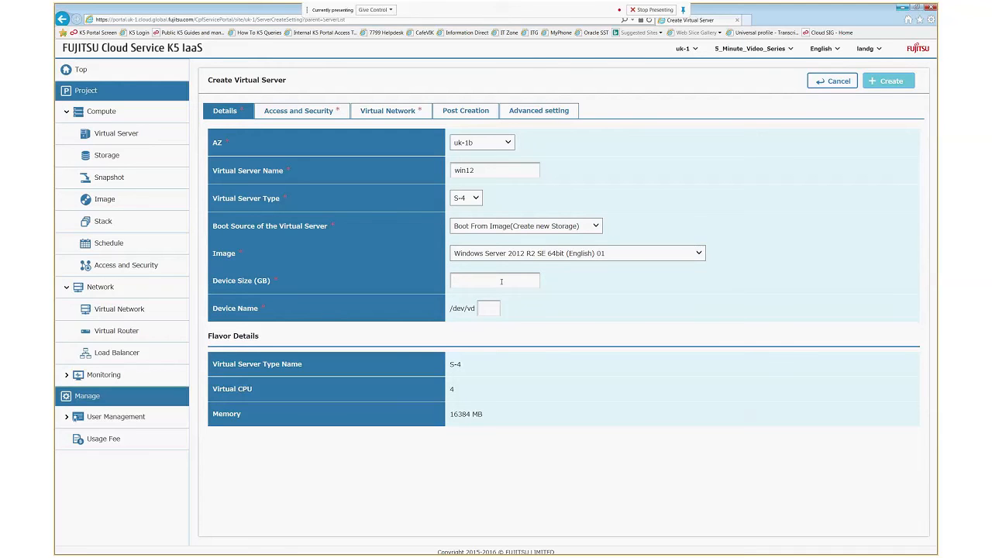
left_click(501, 281)
type("80")
left_click(488, 306)
left_click(299, 110)
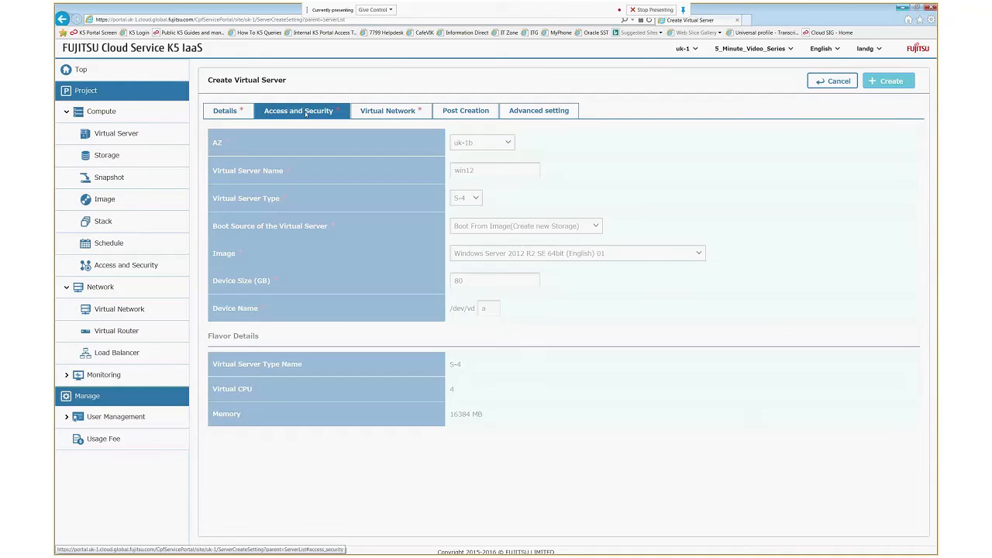
- Give win12 key pair demo127, the demo security group instead of default, and the demo network
left_click(446, 143)
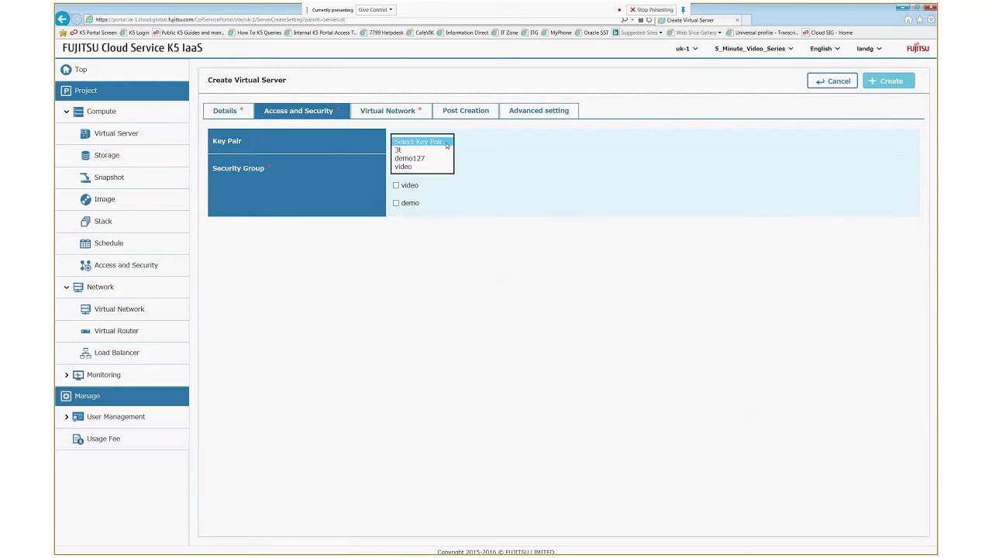
left_click(419, 158)
left_click(396, 170)
left_click(396, 203)
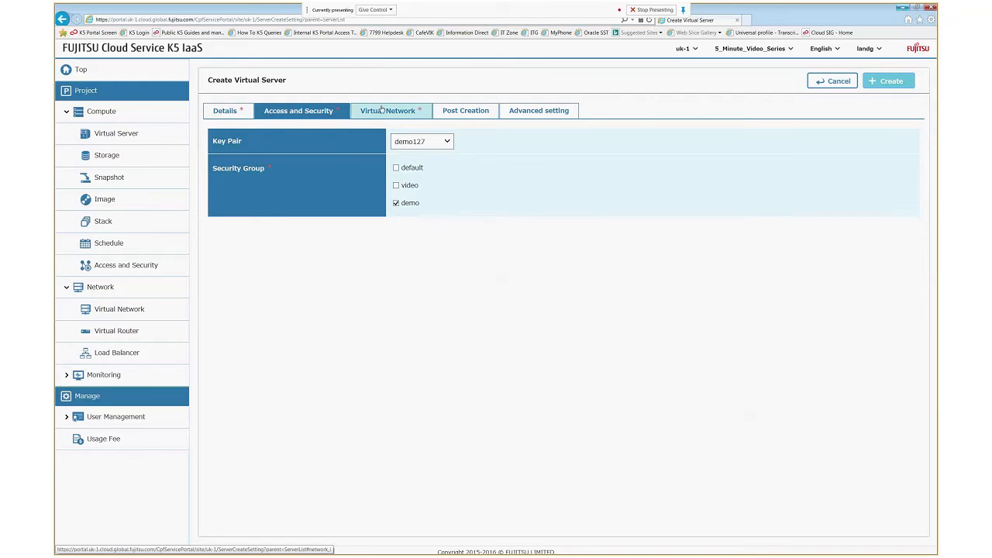
left_click(382, 109)
left_click(405, 140)
left_click(533, 227)
- Enter the Windows administrator password on Post Creation, then create the win12 server
left_click(463, 113)
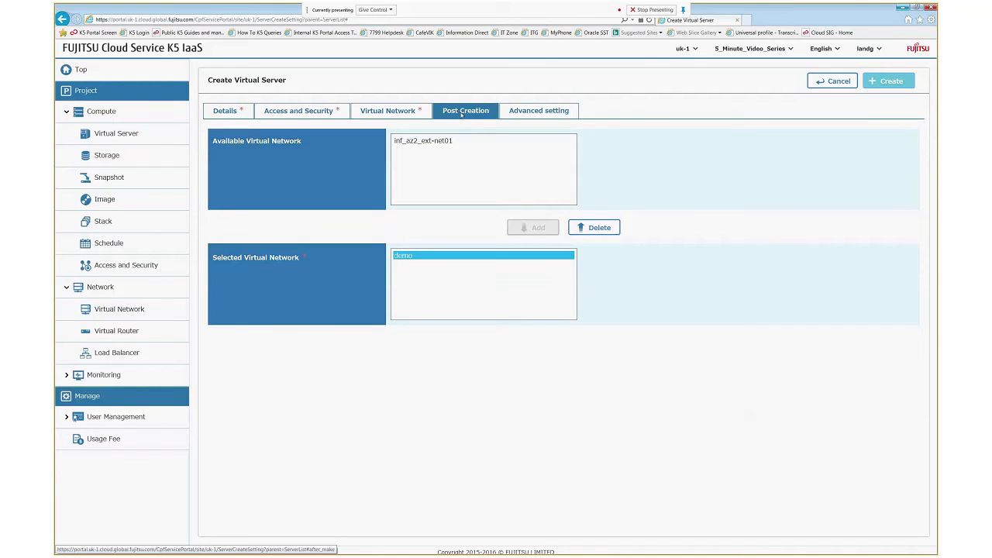
left_click(442, 206)
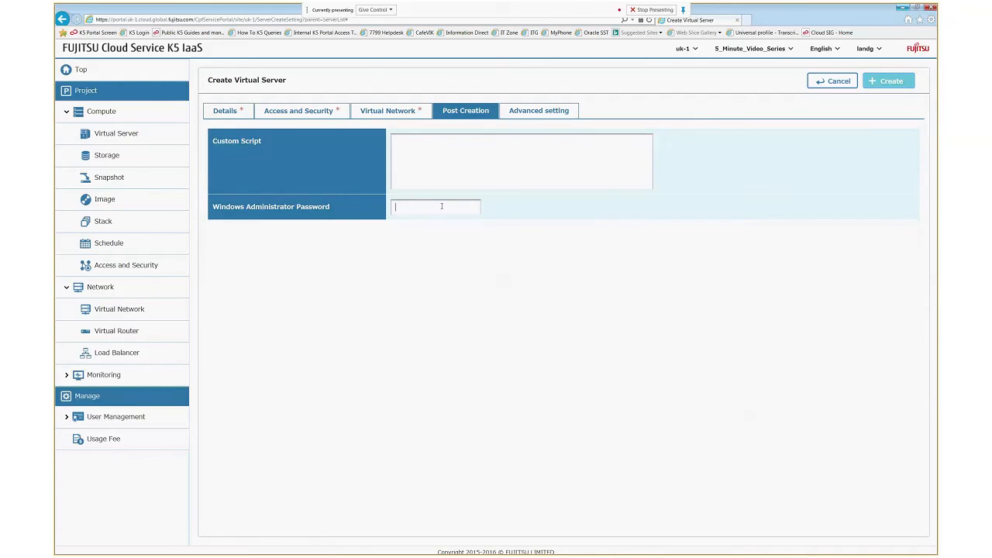
type("Password12345!")
left_click(539, 110)
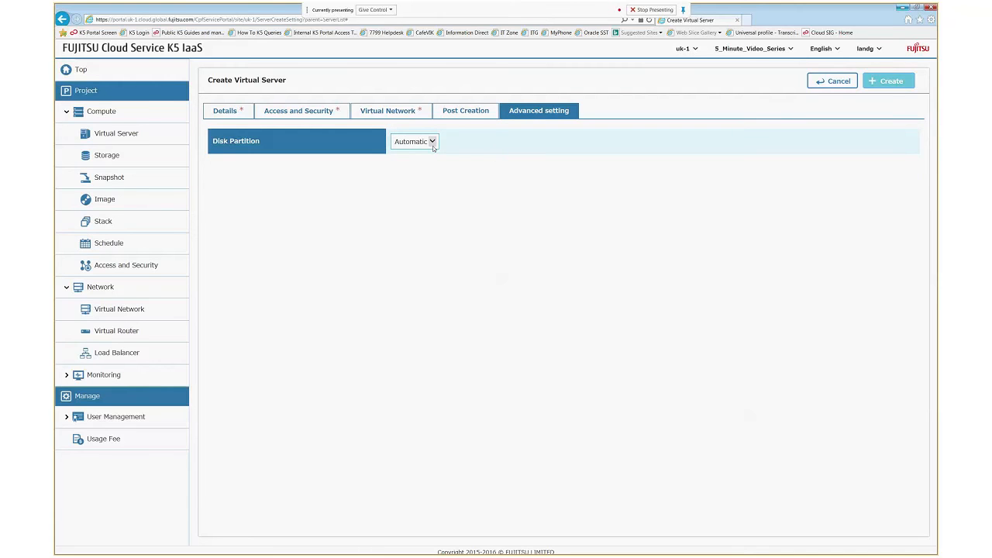
left_click(883, 84)
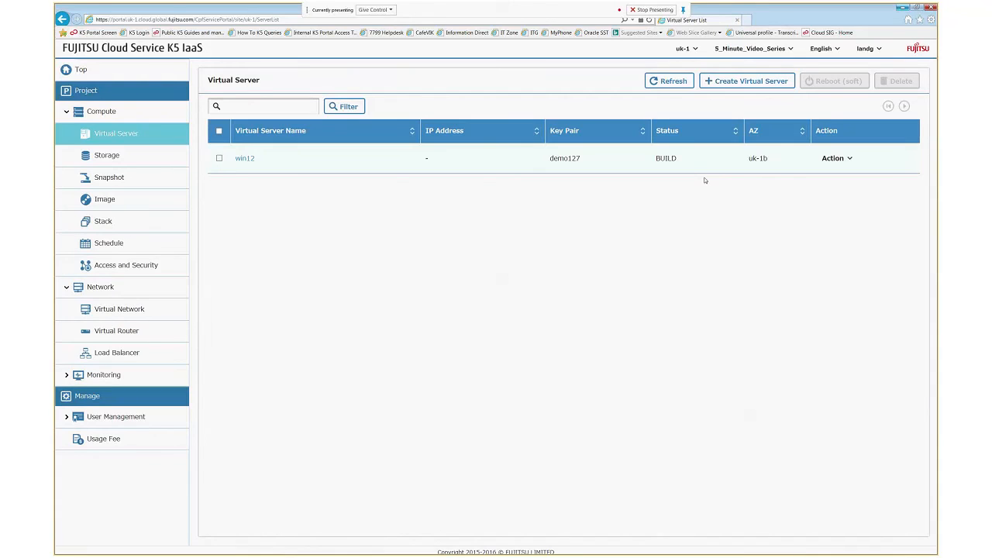
- Check the storage list for win12's new 80 GB uk-1b volume, then begin another virtual server
left_click(103, 163)
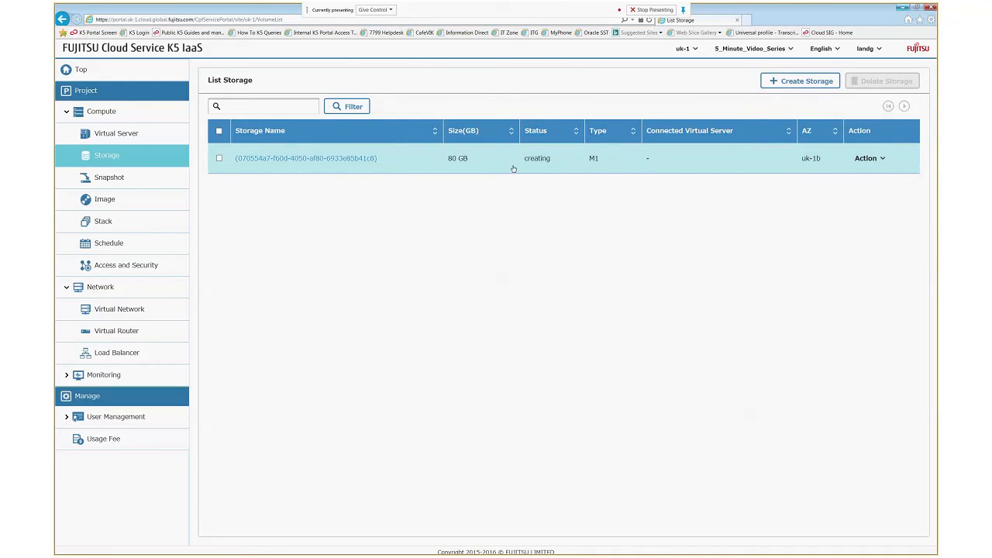
left_click(124, 135)
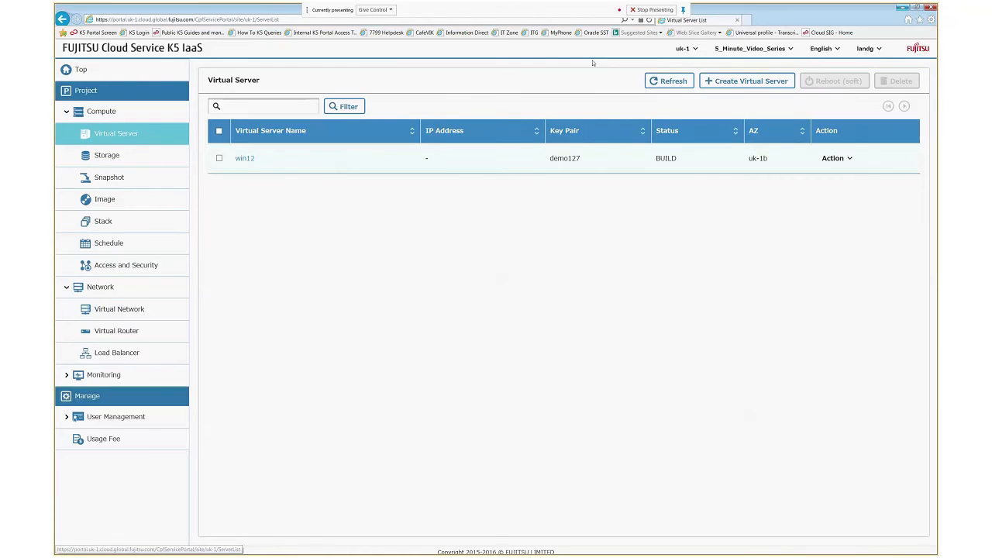
left_click(733, 80)
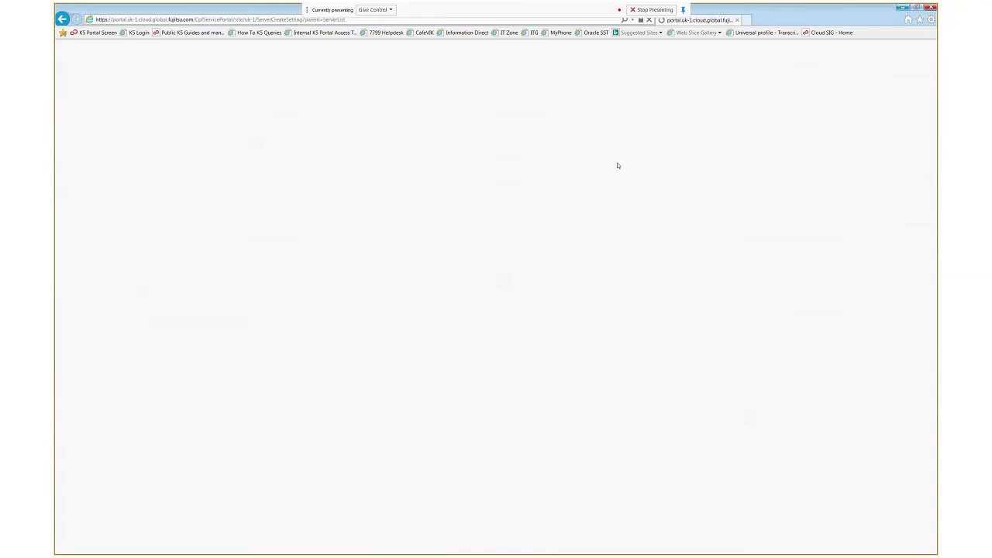
- Name the server linux in zone uk-1b, booting from an image with new storage
left_click(487, 143)
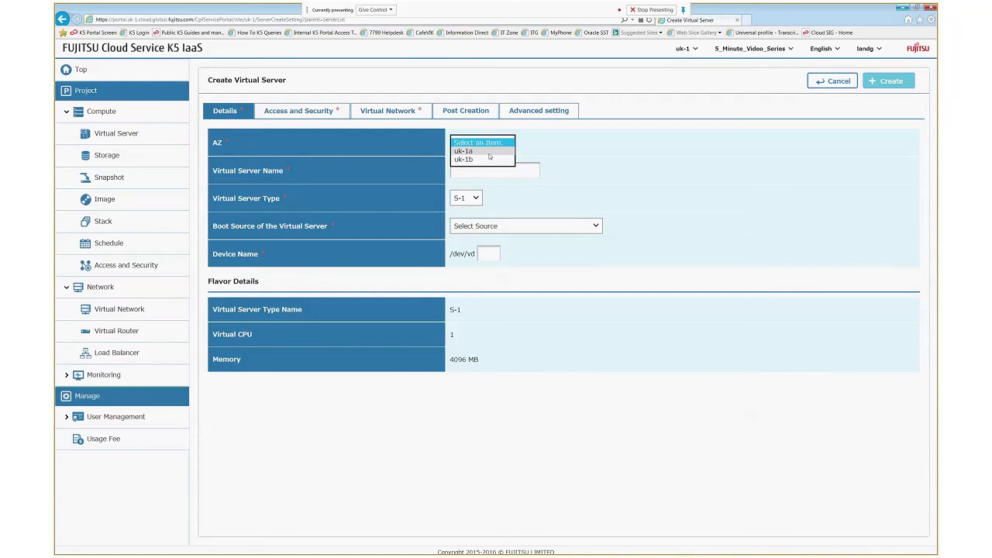
left_click(486, 159)
left_click(473, 170)
type("linux")
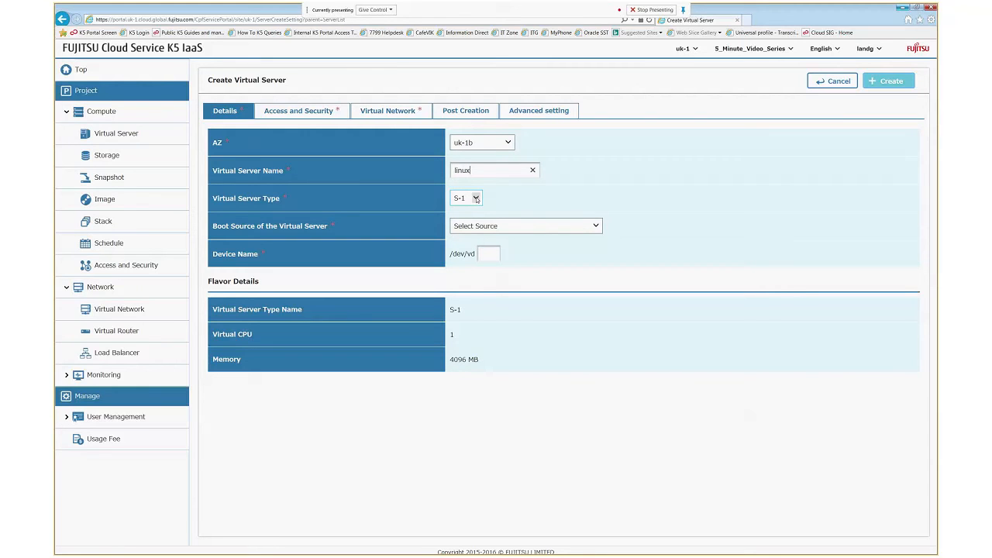
left_click(486, 226)
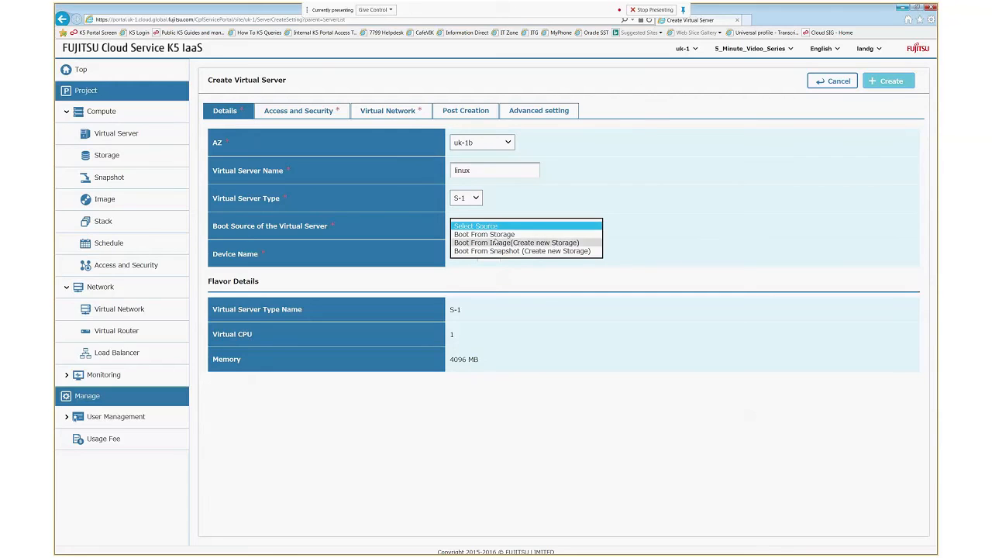
left_click(498, 243)
- Choose the Ubuntu Server 14.04 LTS image with a 20 GB disk on device a
left_click(508, 253)
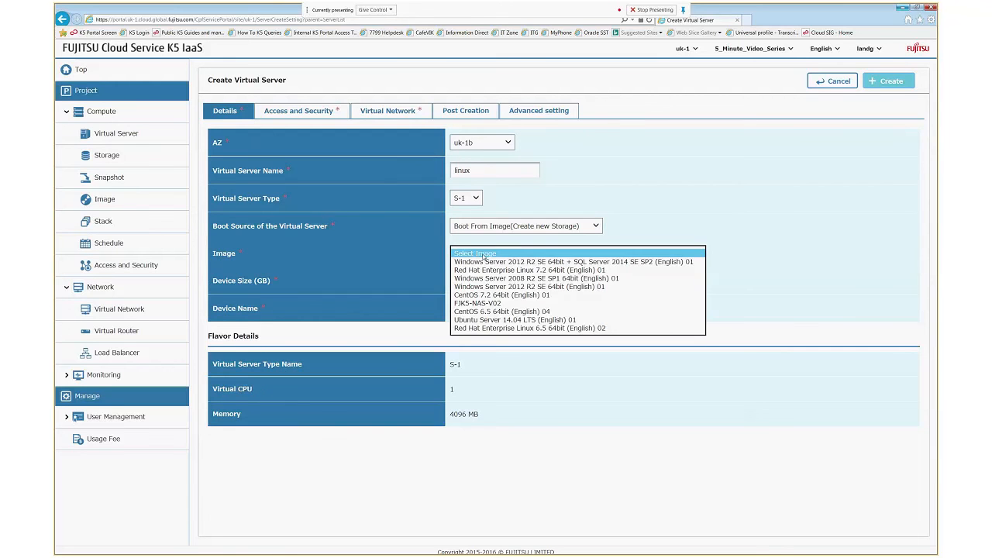
left_click(509, 319)
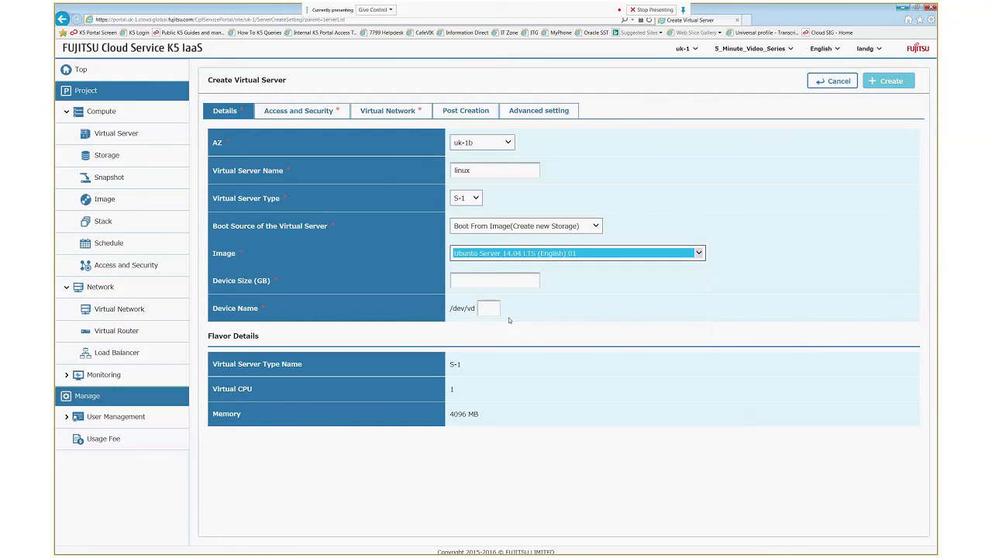
left_click(476, 282)
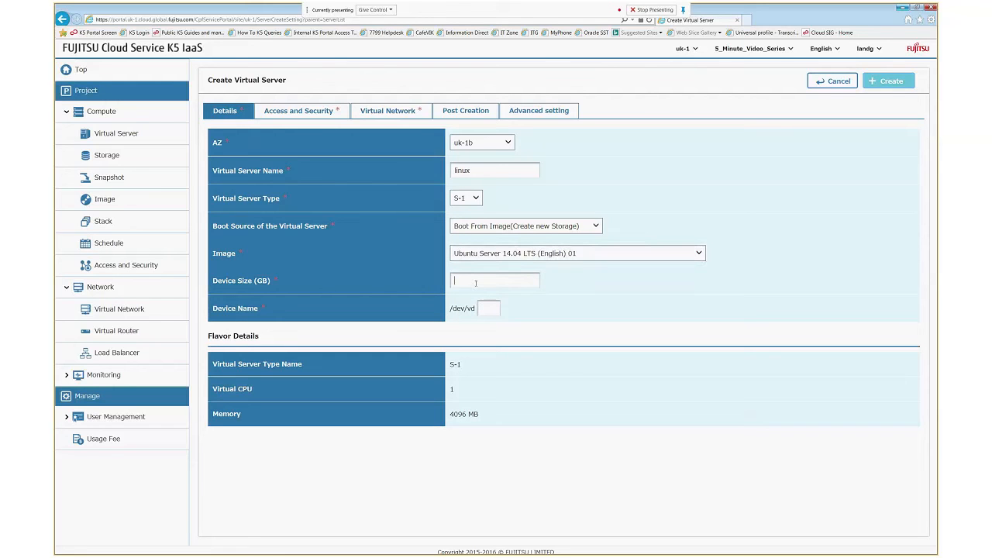
type("20")
left_click(485, 301)
type("a")
left_click(305, 113)
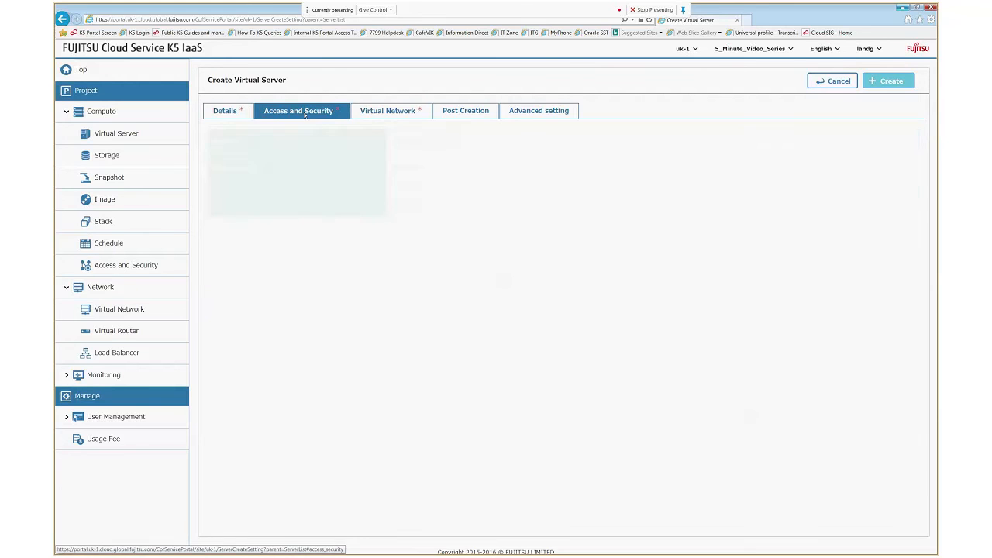
- Give linux key pair demo127, the demo security group instead of default, and the demo network
left_click(447, 143)
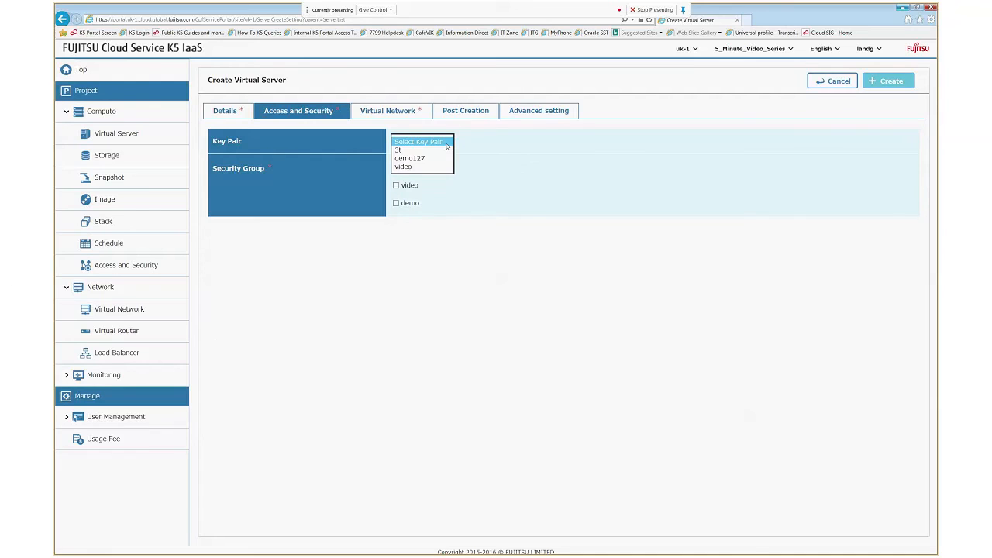
left_click(422, 159)
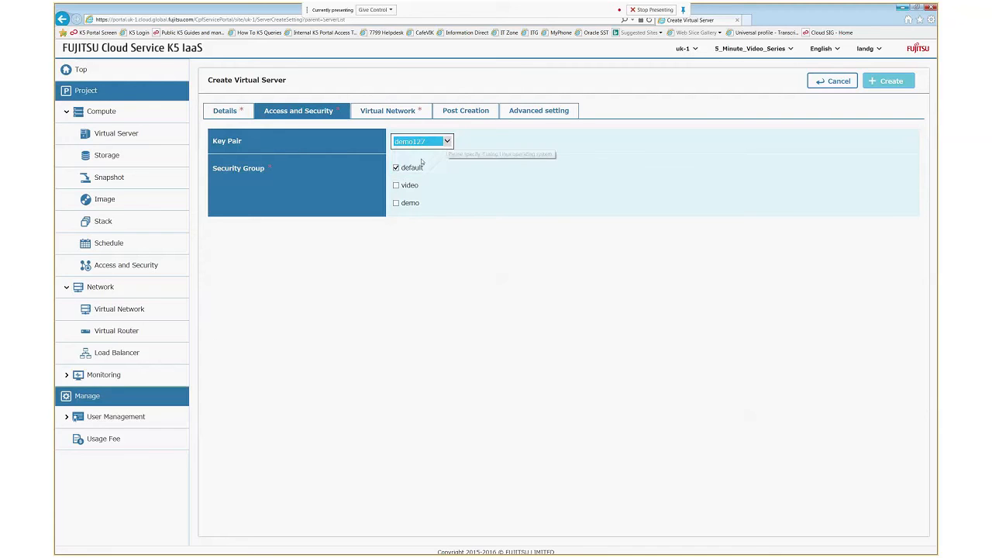
left_click(396, 169)
left_click(396, 203)
left_click(386, 113)
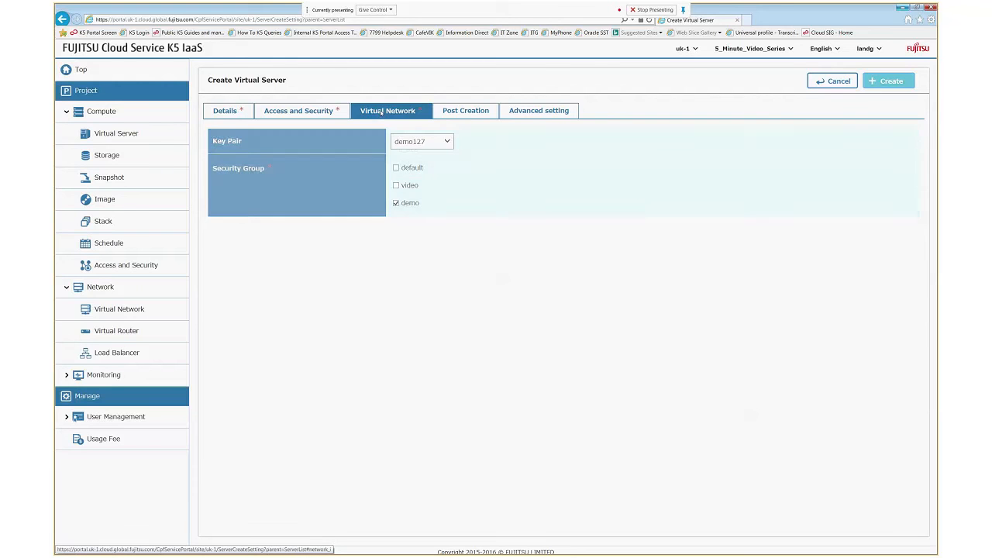
left_click(403, 141)
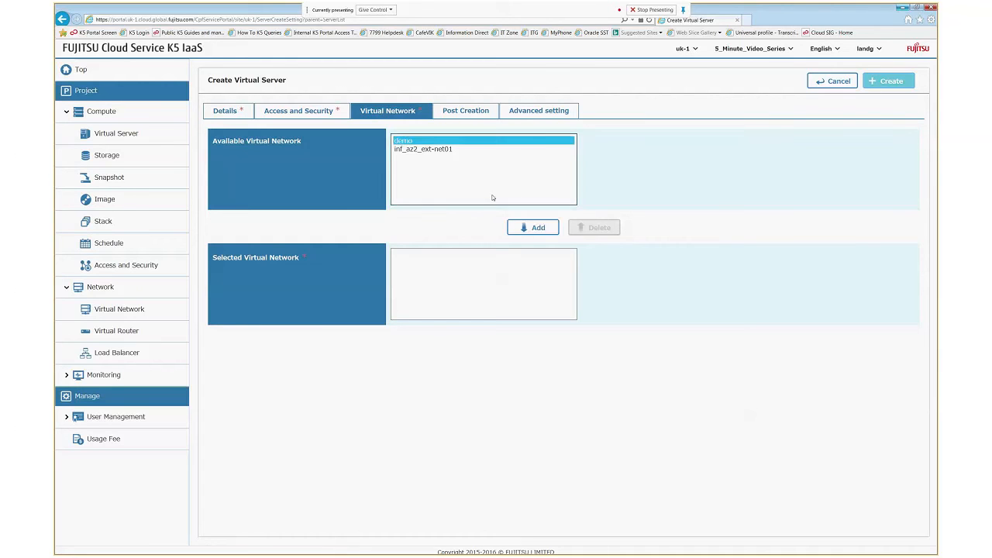
left_click(535, 227)
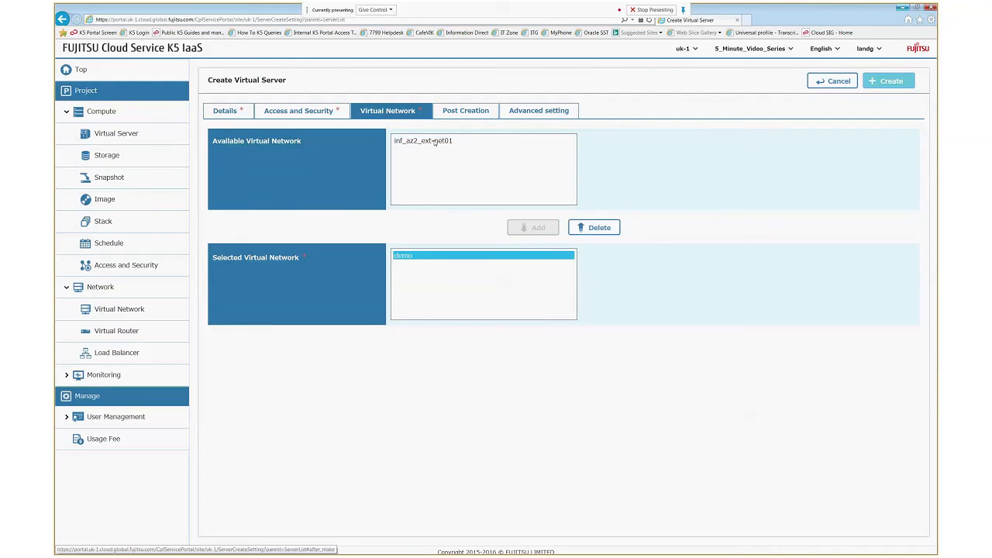
- Review the Post Creation and Advanced settings, then create the linux server
left_click(468, 113)
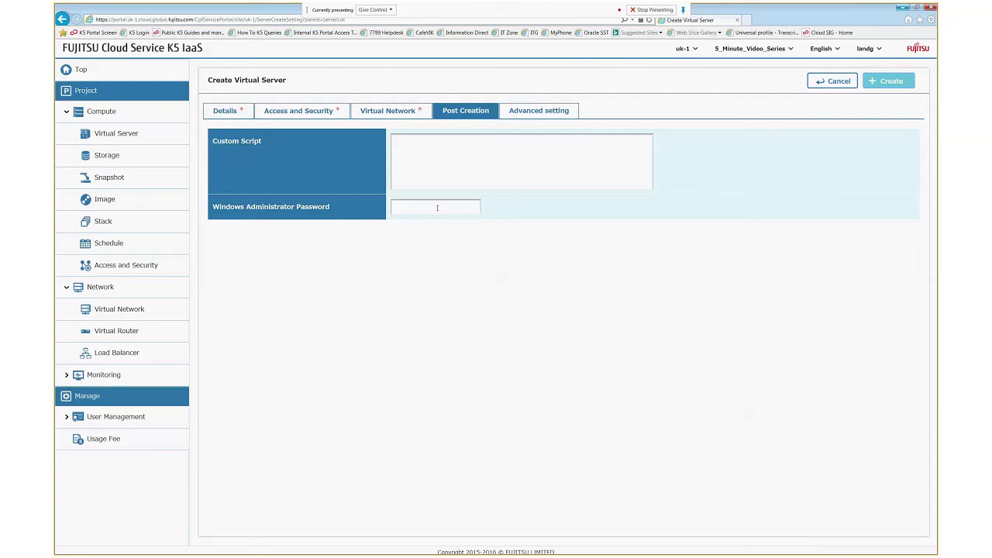
left_click(533, 112)
left_click(893, 82)
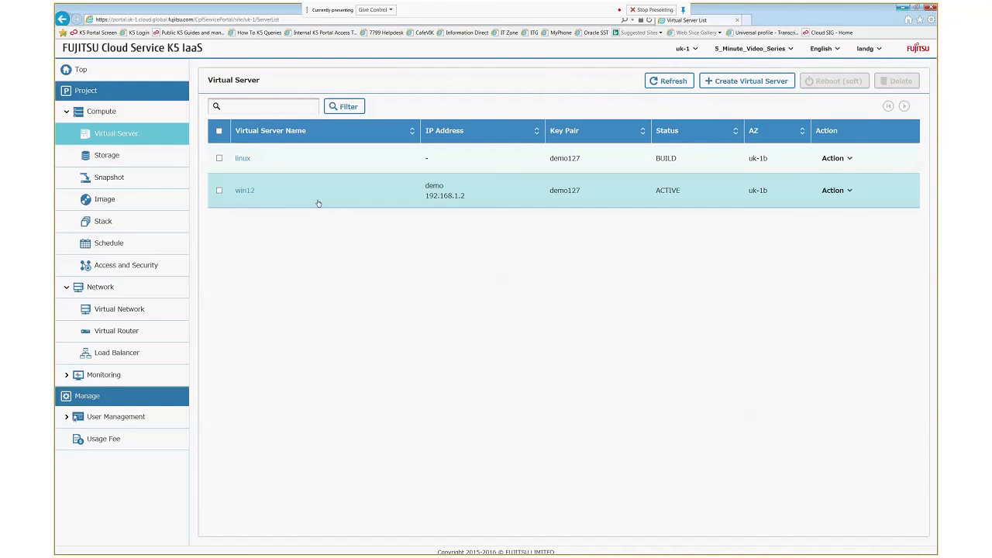
- Open win12's details and start Global IP Allocation on its 192.168.1.2 port
left_click(242, 192)
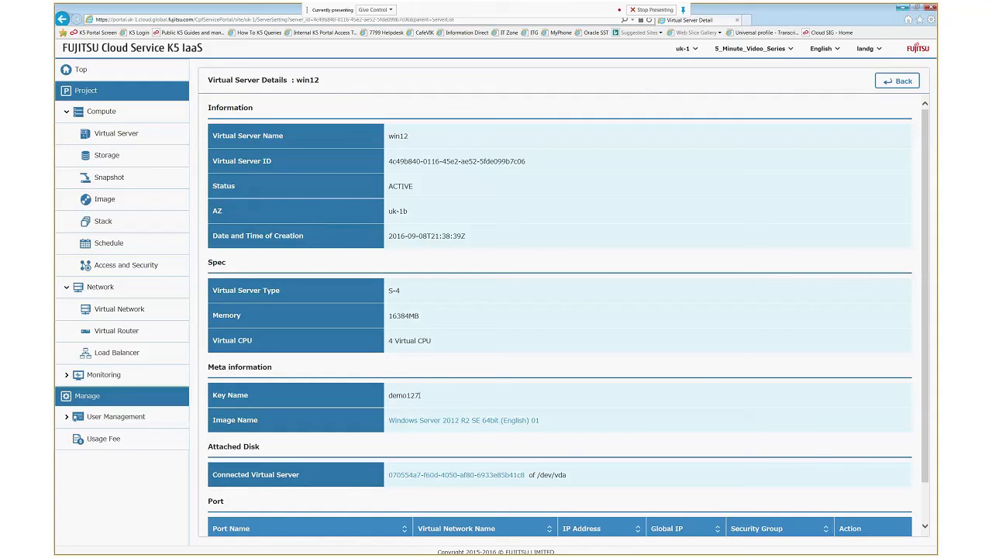
scroll(505, 407, "down", 1)
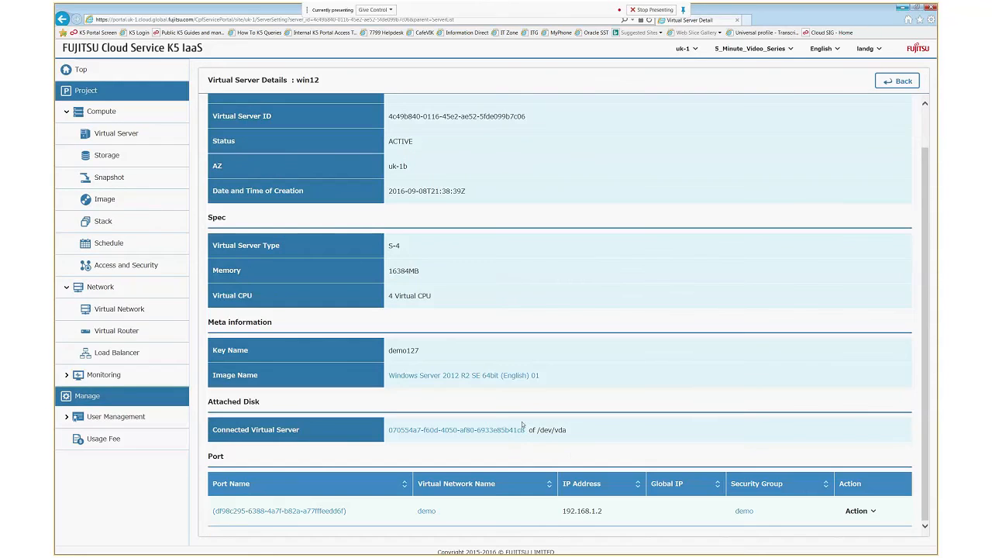
left_click(859, 511)
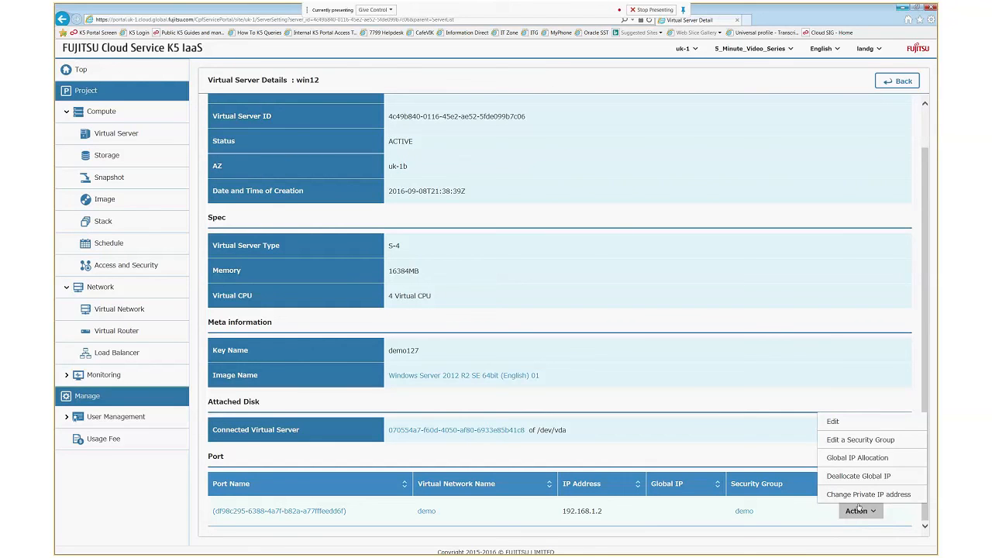
left_click(863, 459)
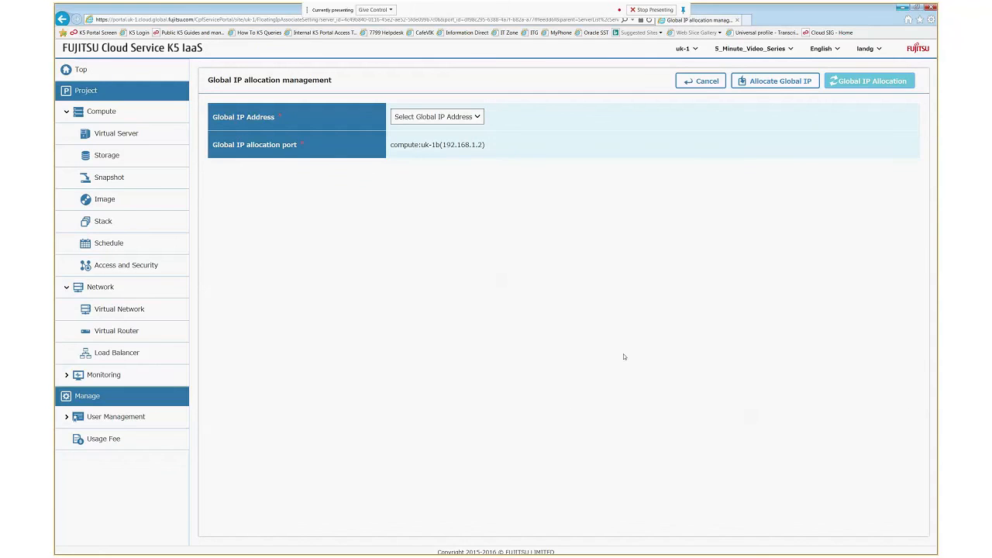
- Allocate global IP 62.60.42.69 to win12's port
left_click(476, 117)
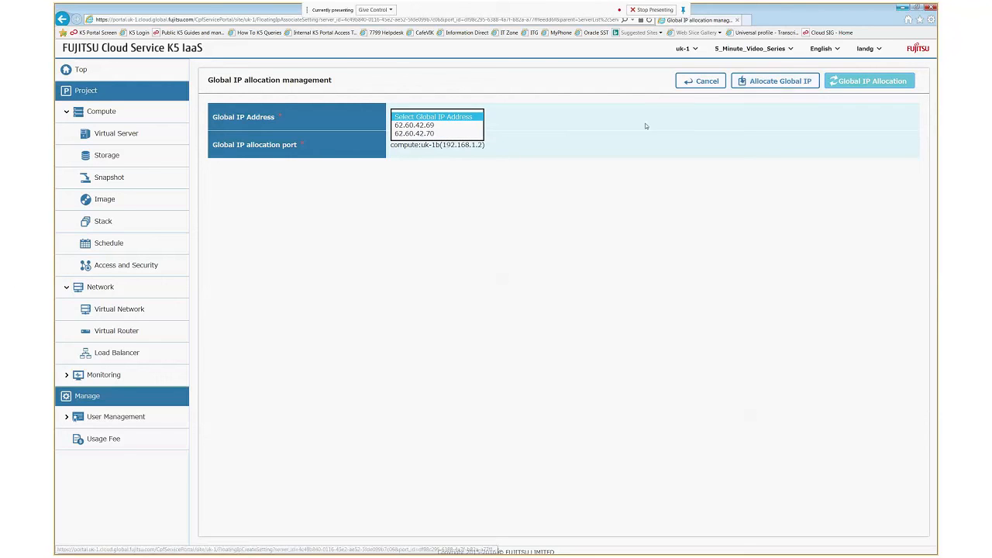
key("Down")
key("Return")
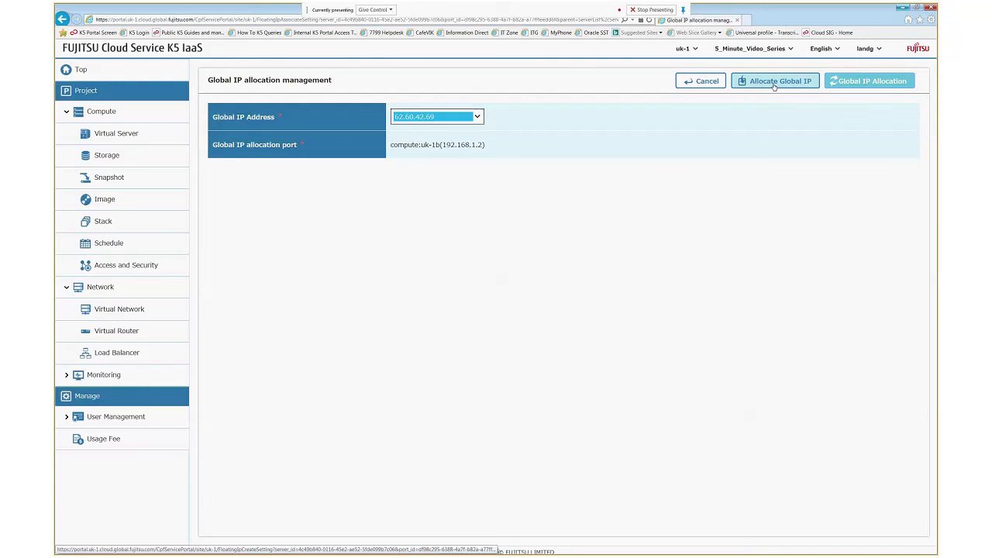
left_click(853, 82)
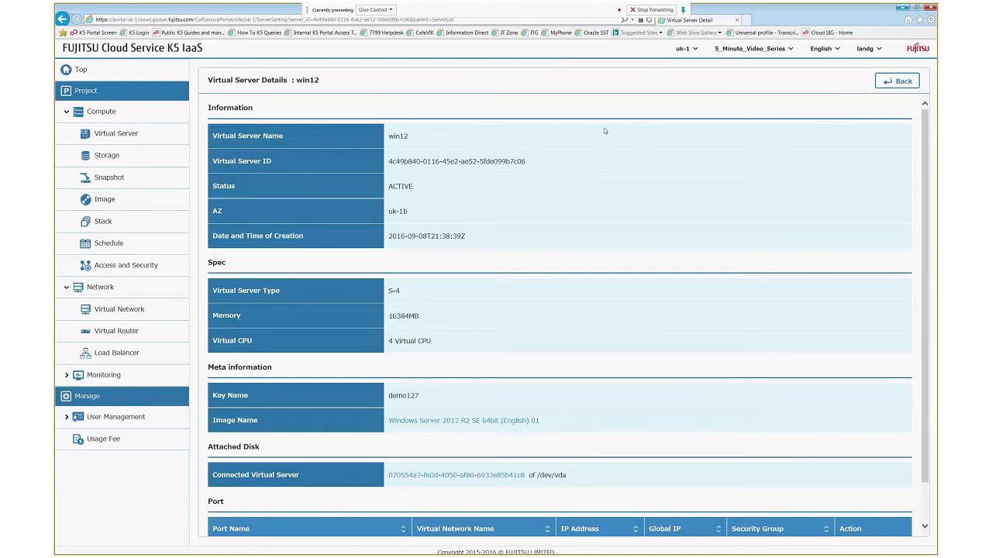
- Open the linux server's details and allocate global IP 62.60.42.70 to its 192.168.1.3 port
left_click(126, 135)
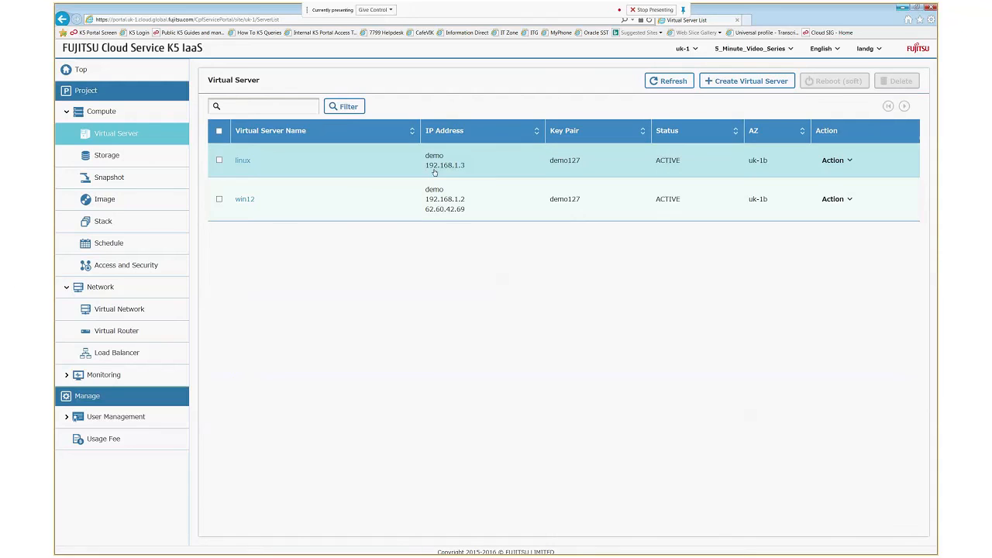
left_click(242, 160)
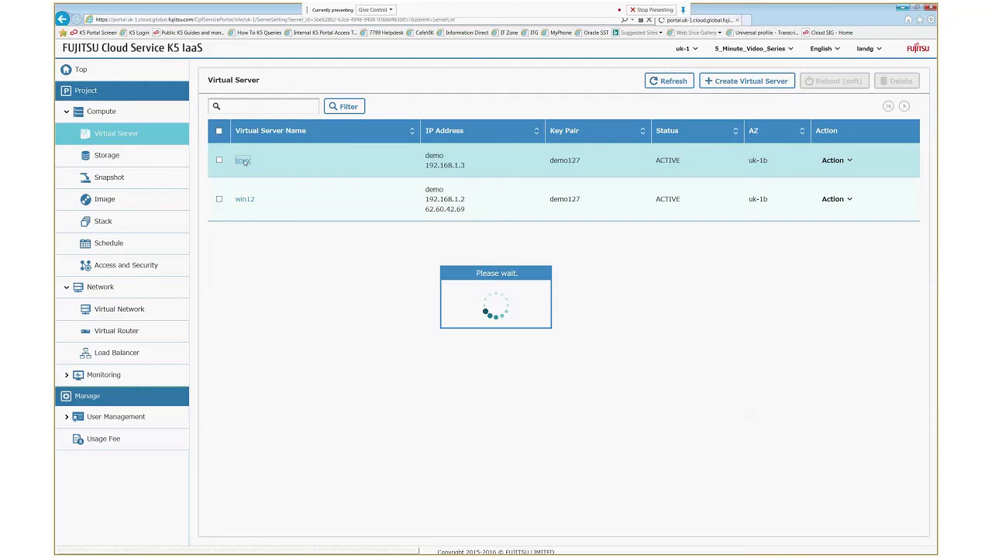
scroll(712, 400, "down", 2)
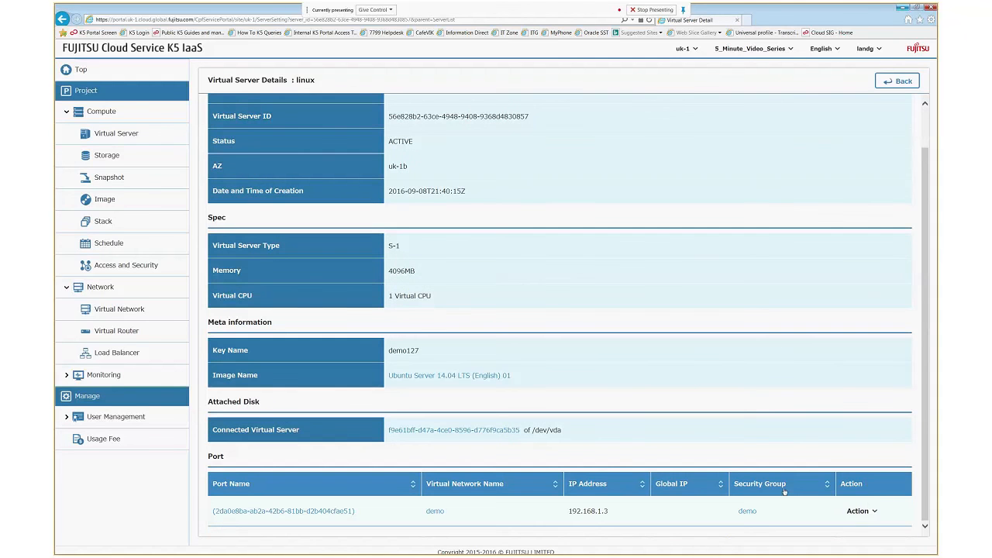
left_click(864, 518)
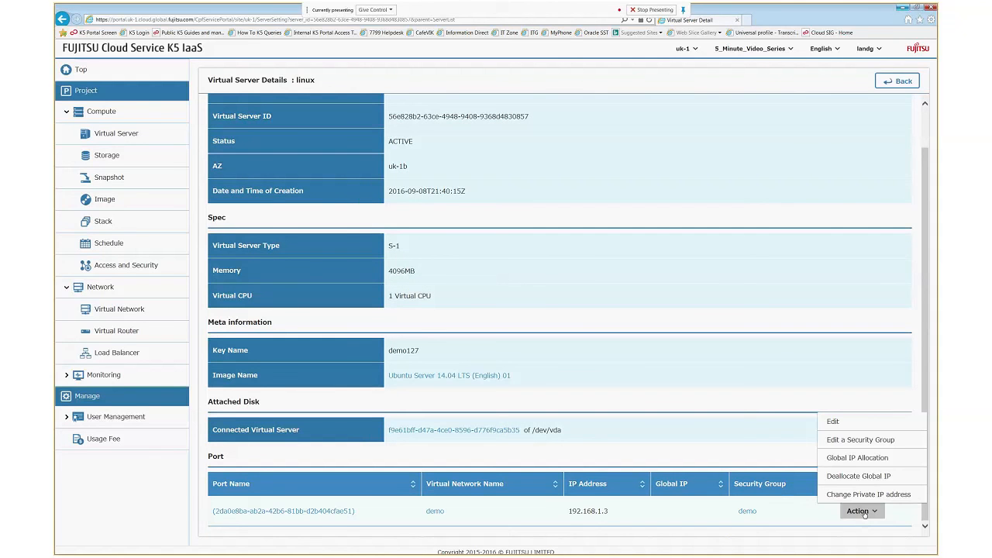
left_click(850, 457)
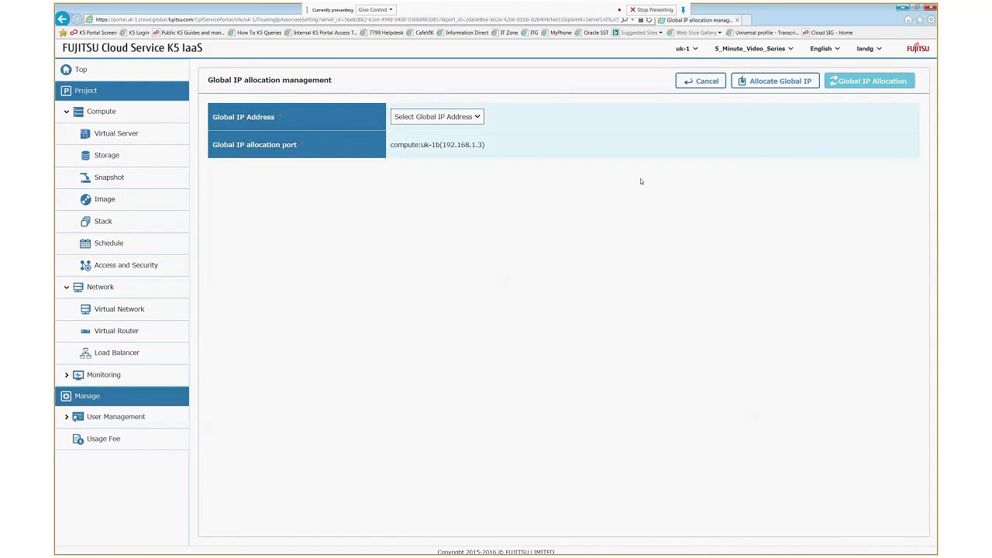
left_click(437, 116)
left_click(423, 127)
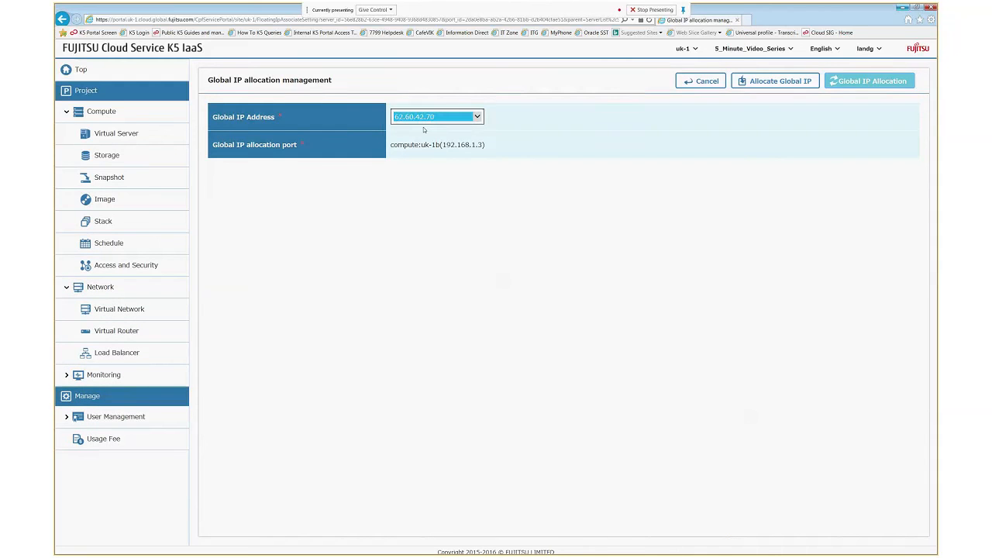
left_click(867, 83)
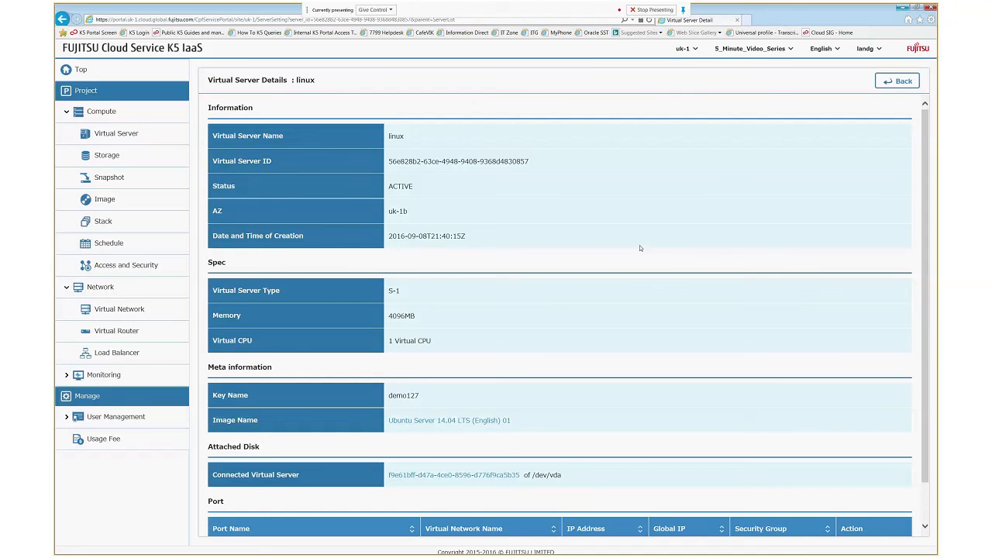
- Launch PuTTYgen and load the demo127.pem key from the Desktop
mouse_move(65, 550)
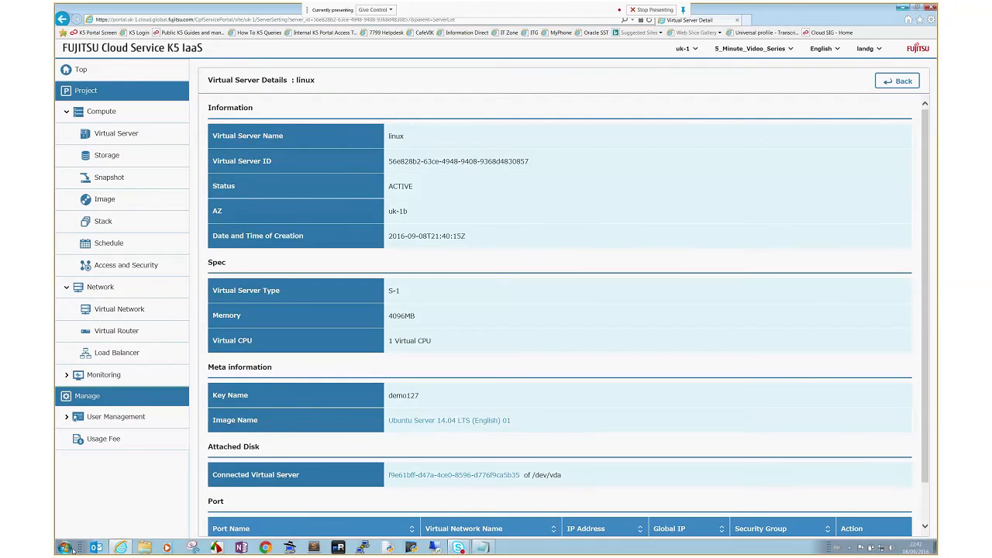
left_click(65, 547)
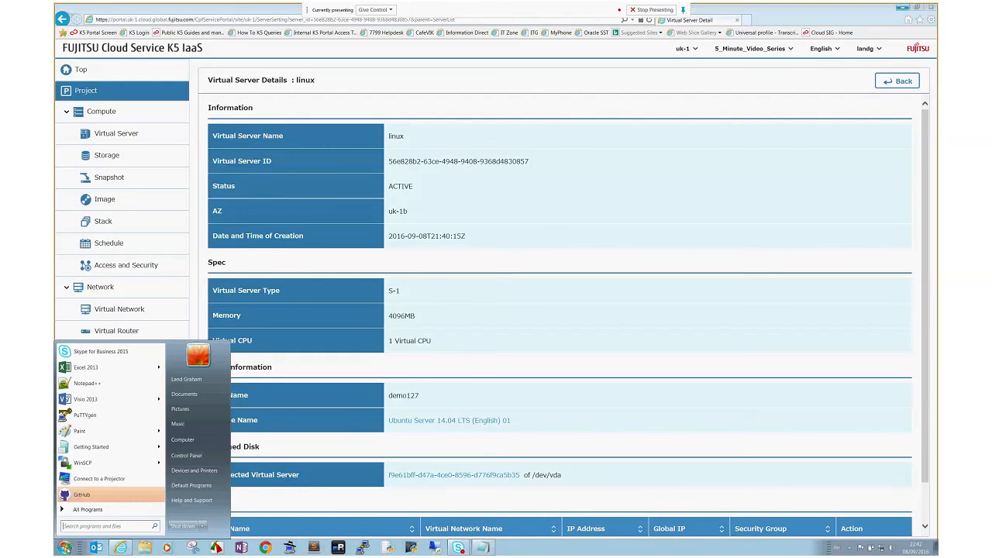
left_click(85, 414)
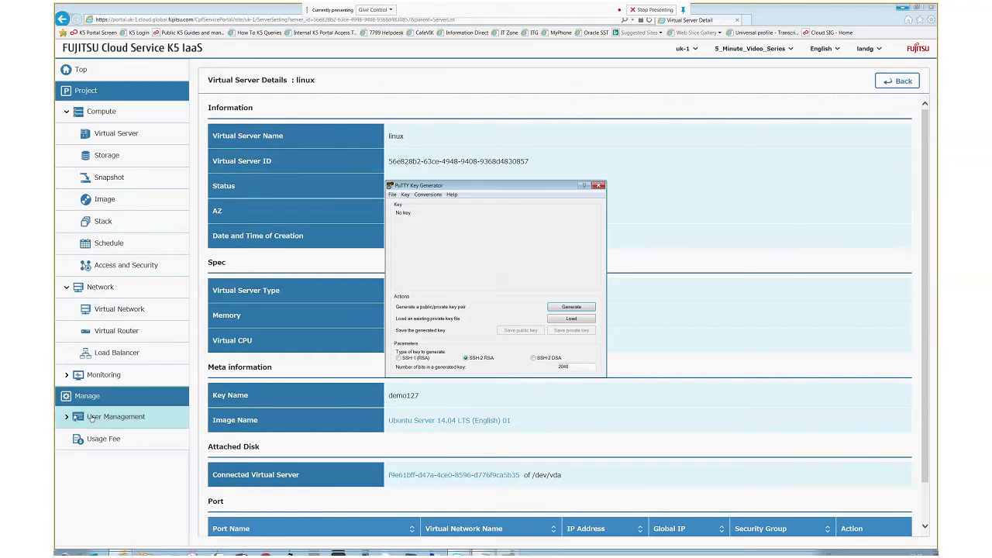
left_click(564, 319)
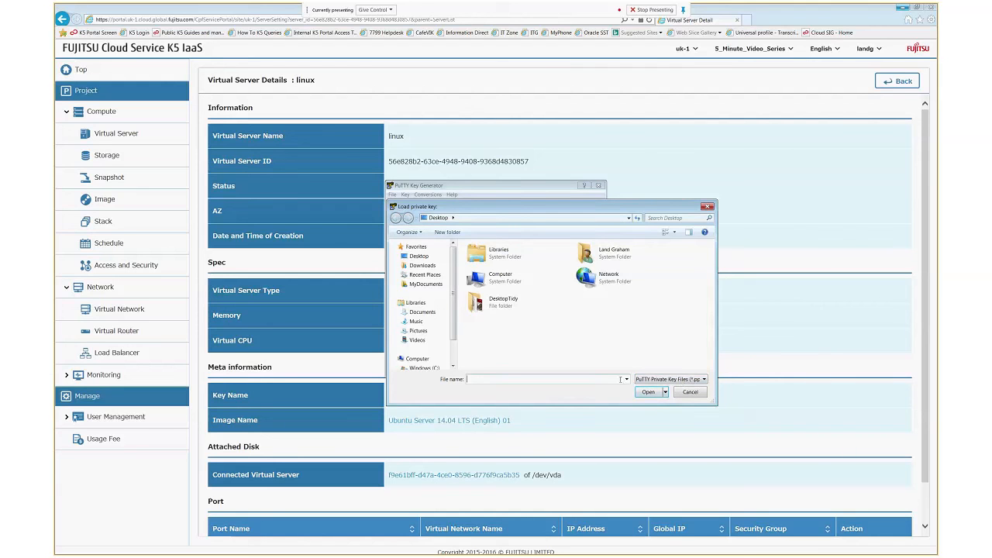
left_click(419, 257)
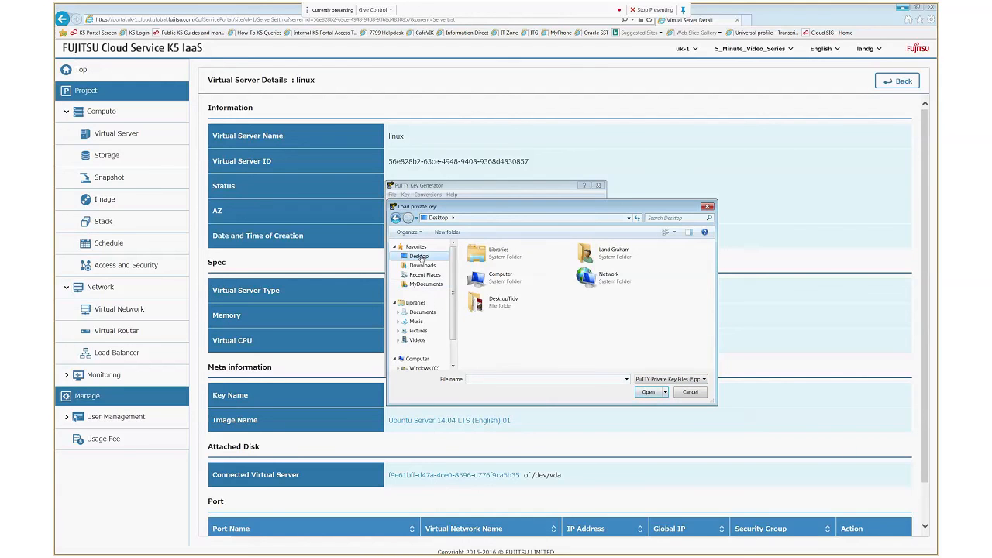
left_click(626, 379)
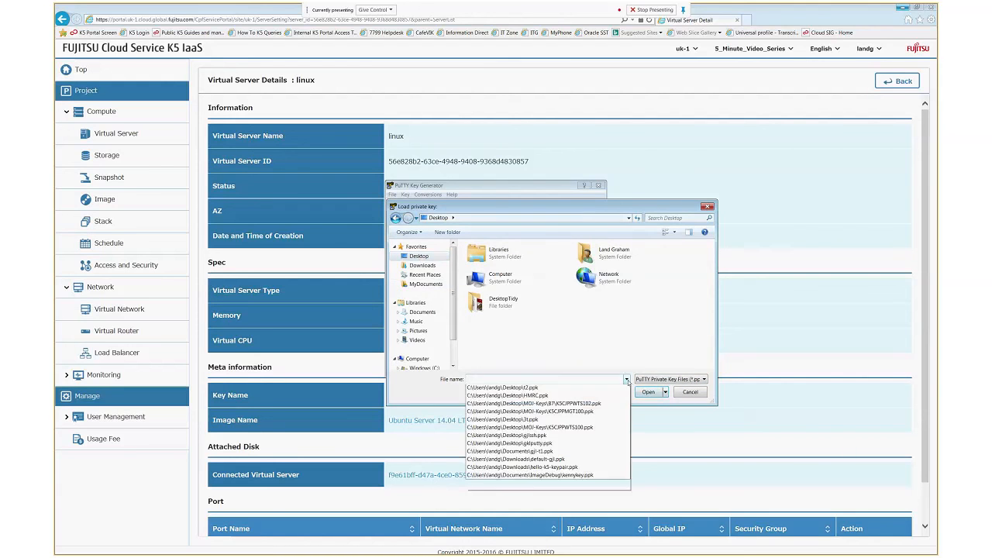
left_click(597, 378)
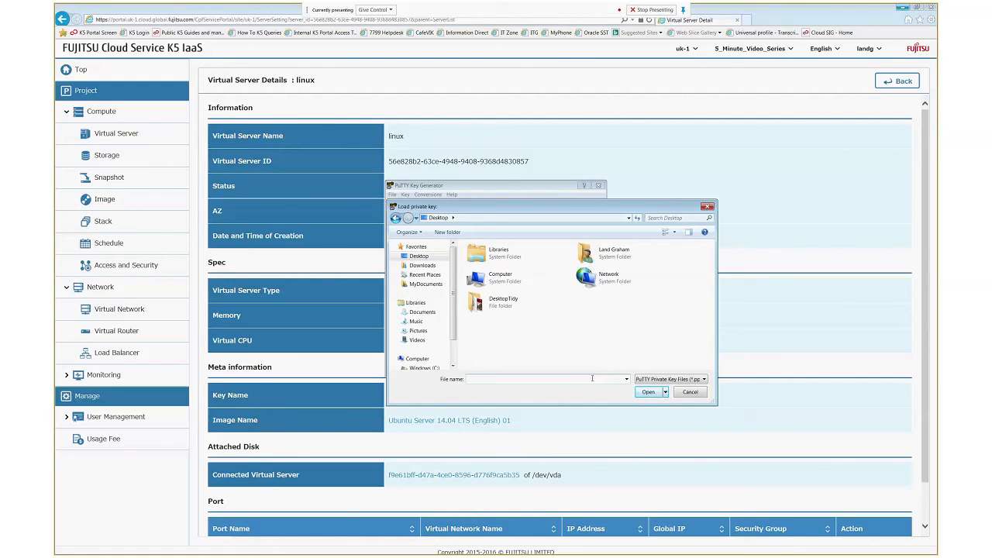
type("demo127.pem")
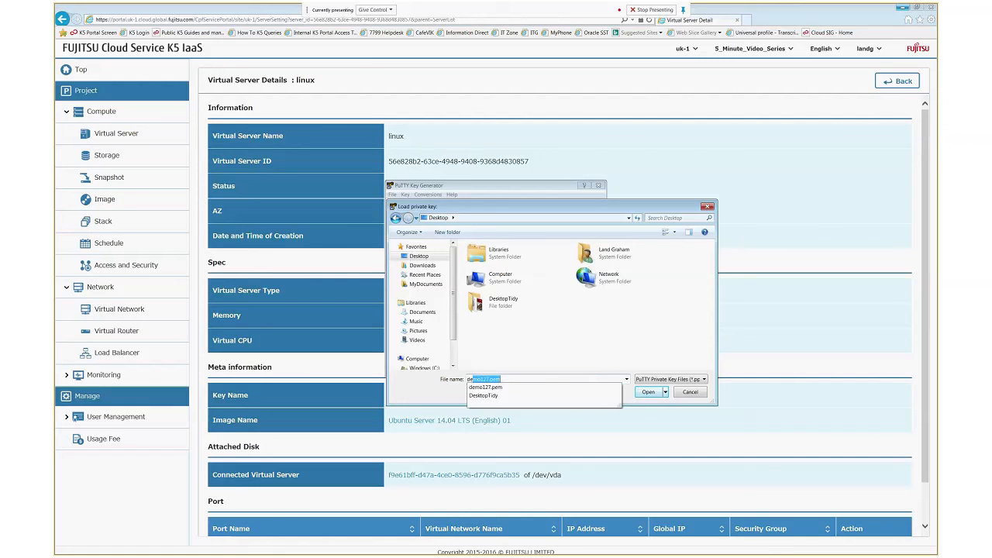
left_click(491, 387)
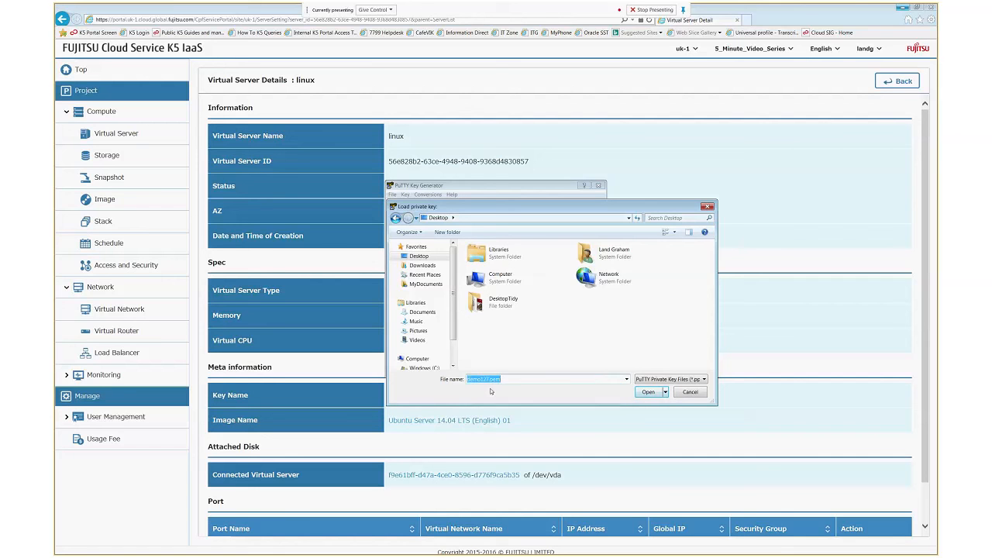
left_click(648, 392)
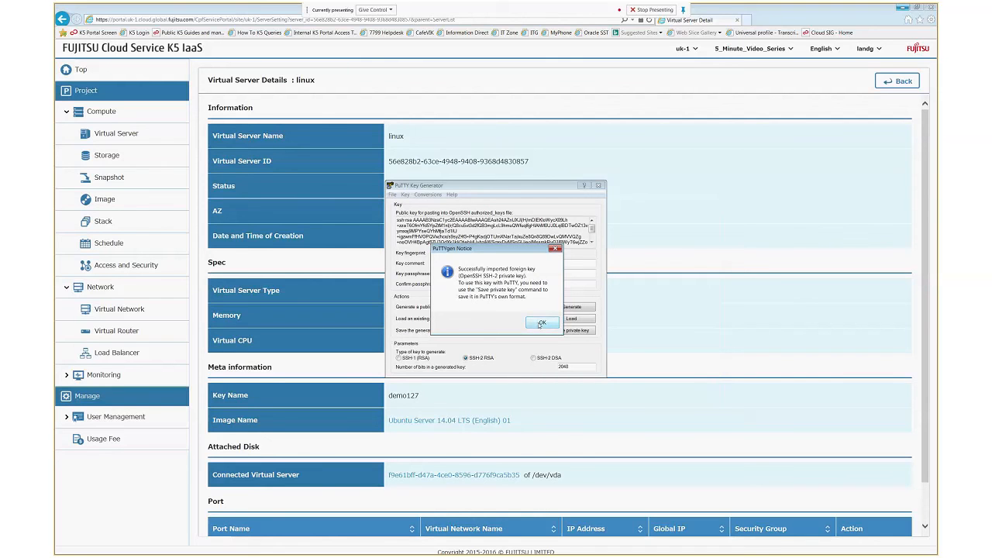
- Save the key without a passphrase as demo127.ppk and close PuTTYgen
left_click(539, 325)
left_click(572, 331)
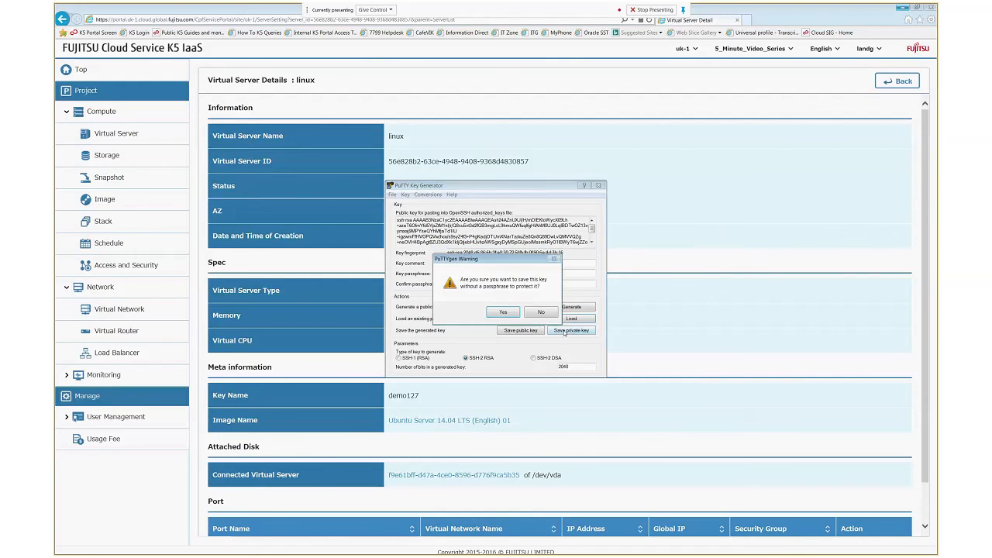
left_click(505, 313)
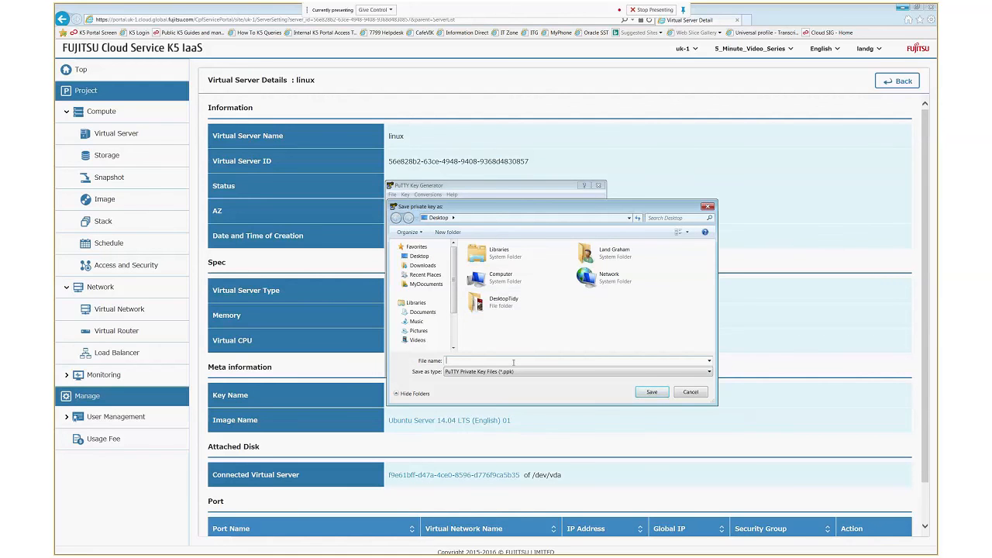
type("demo127.pem")
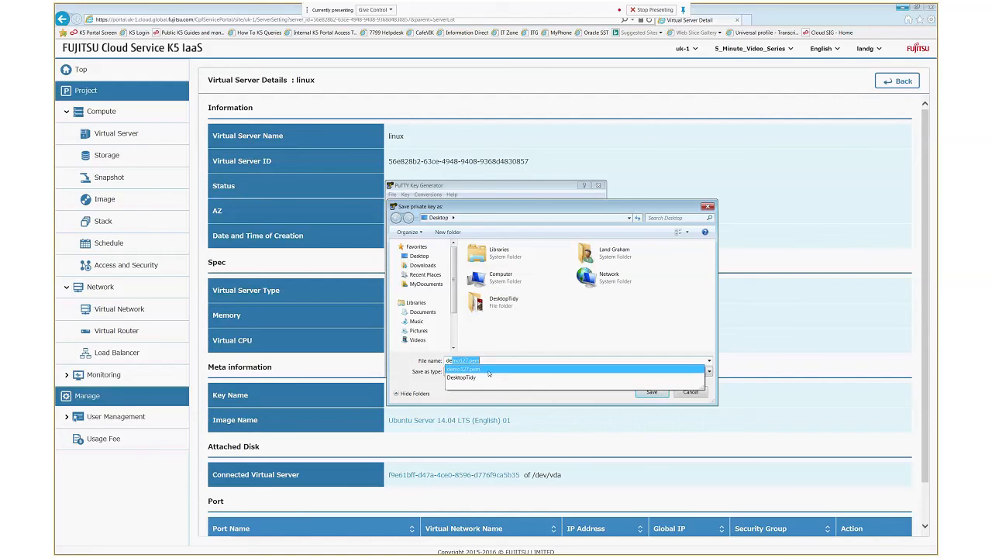
left_click(477, 371)
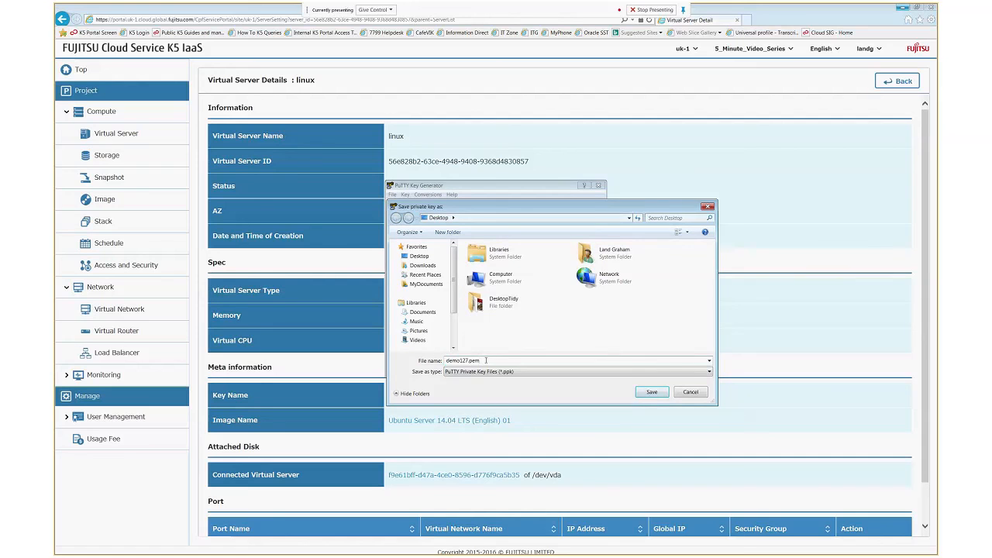
key("BackSpace")
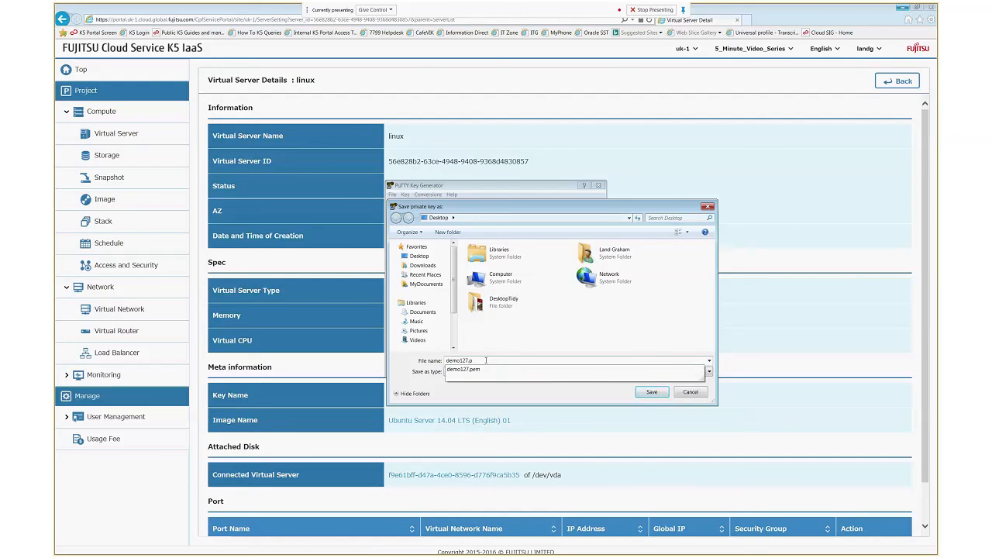
type("pk")
key("Return")
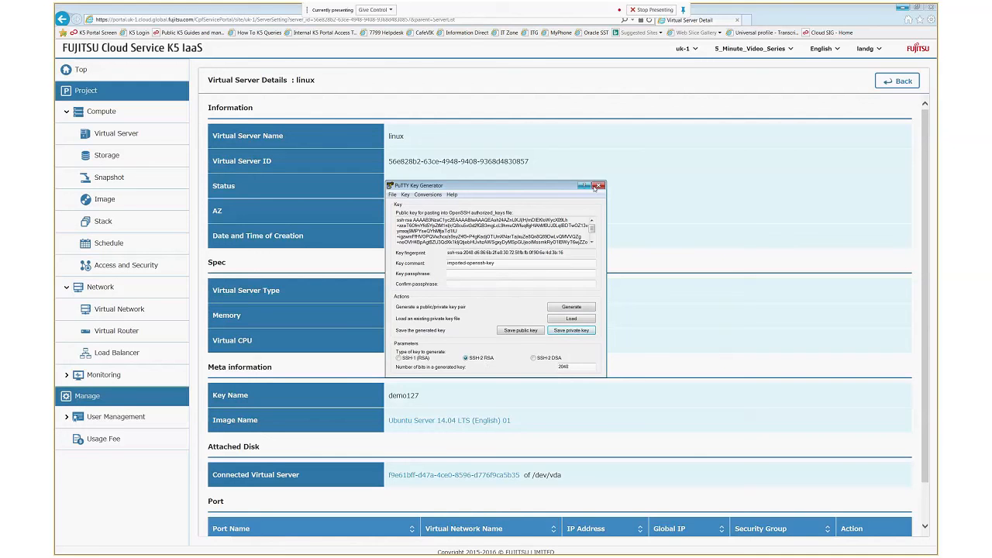
left_click(597, 186)
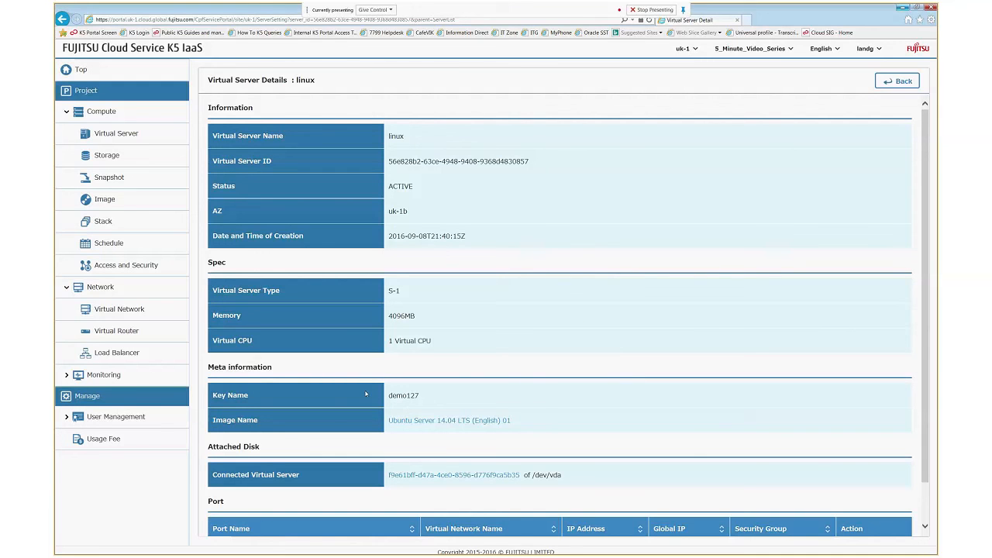
mouse_move(365, 554)
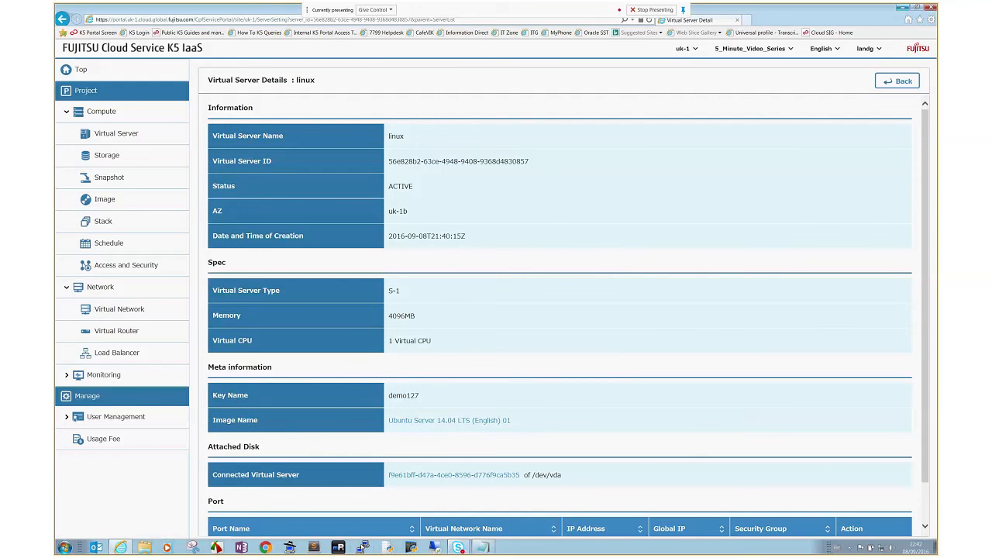
left_click(432, 547)
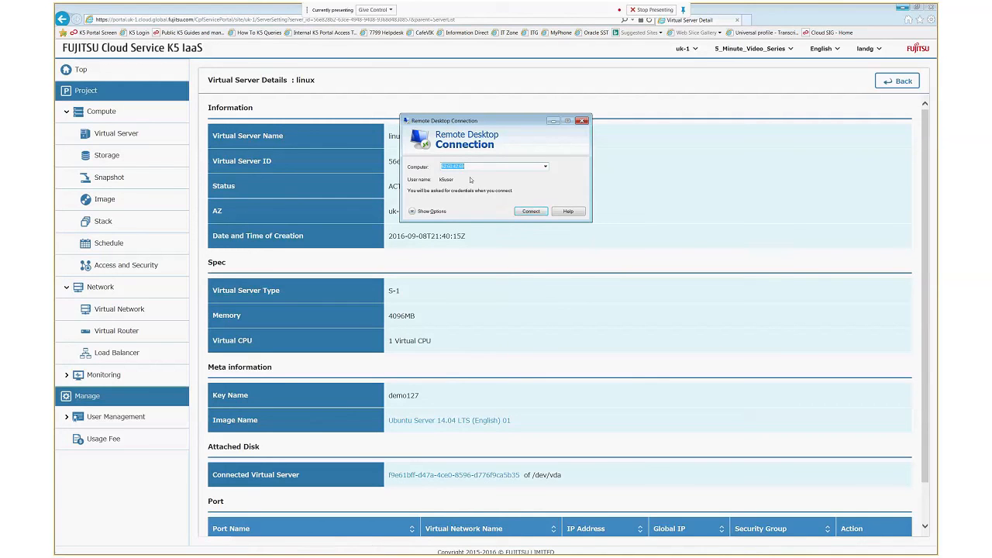
left_click(530, 211)
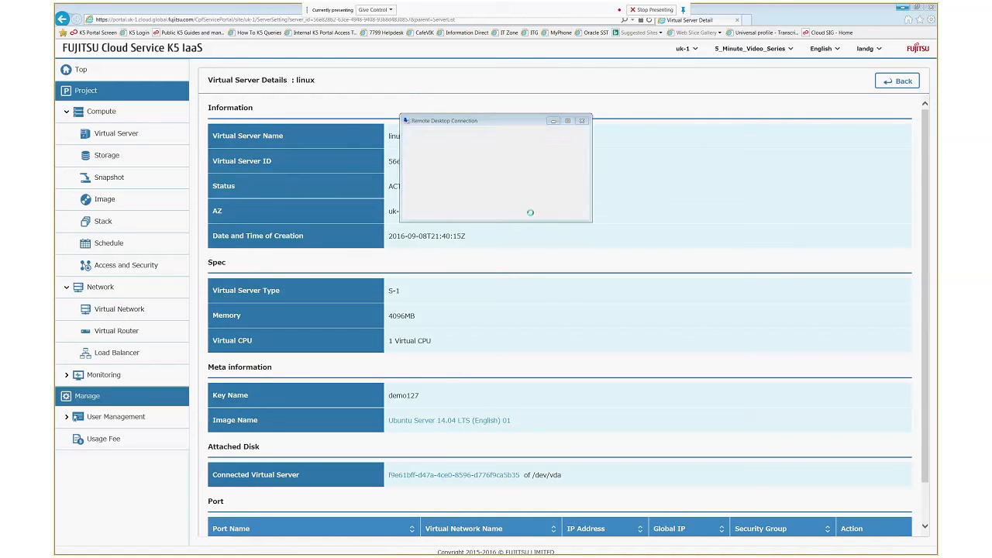
left_click(456, 134)
type("**************")
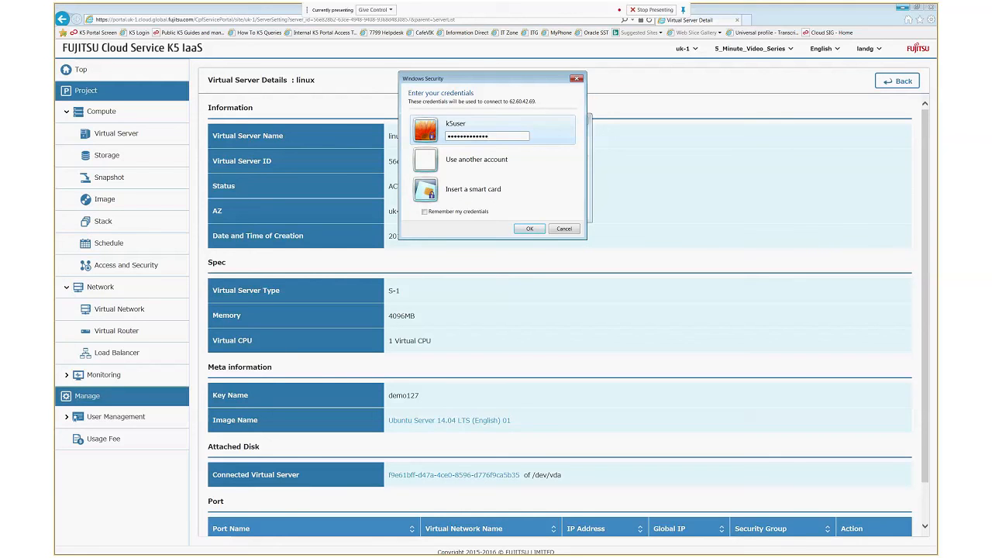
key("Return")
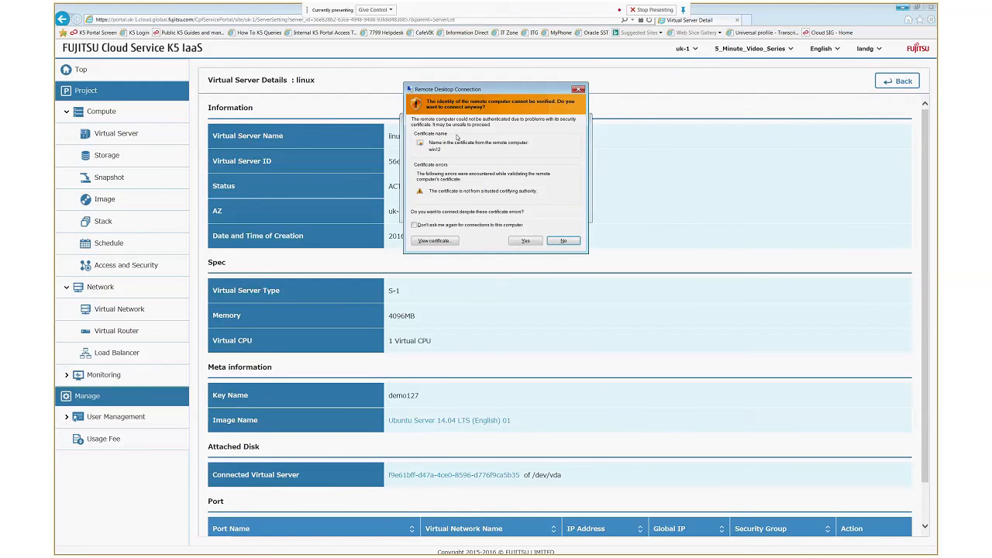
left_click(526, 240)
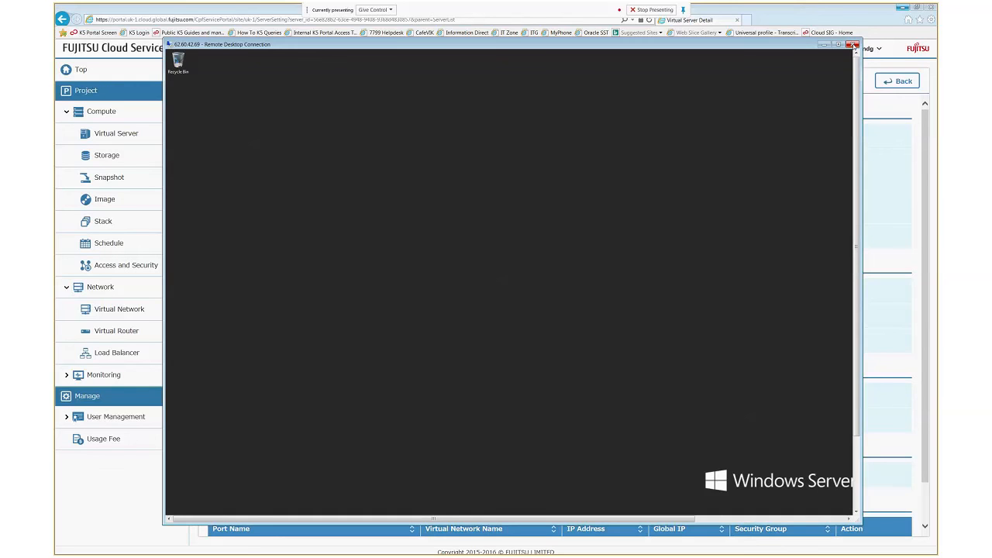
left_click(853, 44)
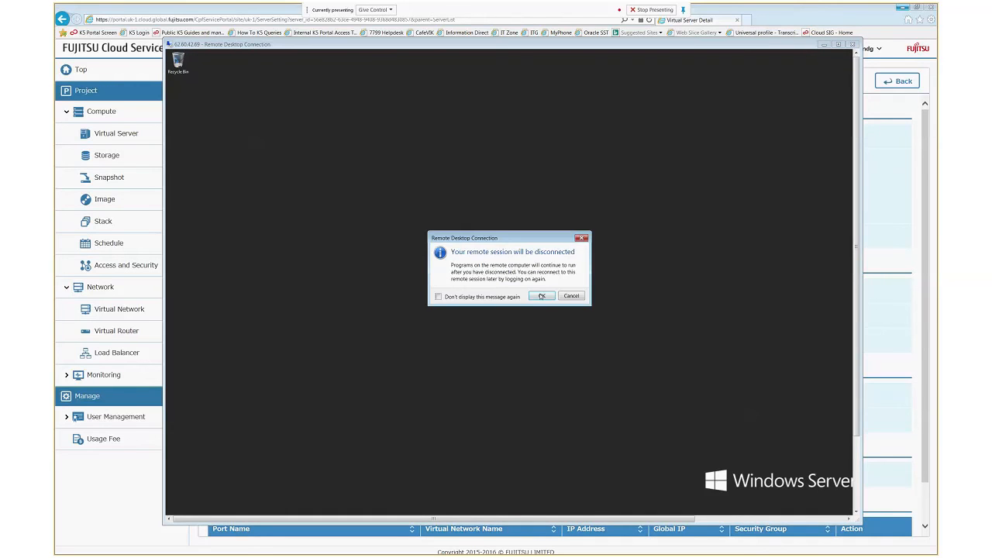
left_click(541, 295)
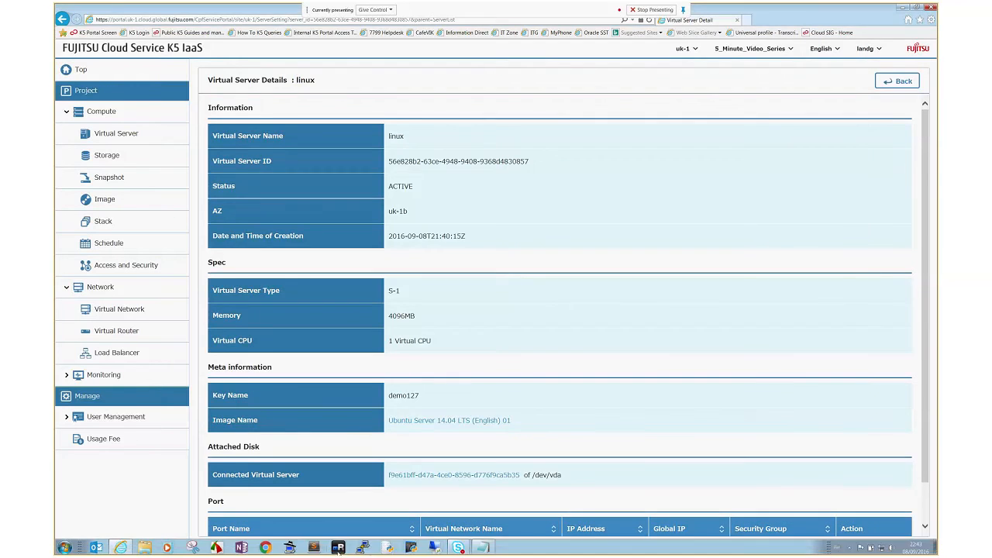
left_click(364, 547)
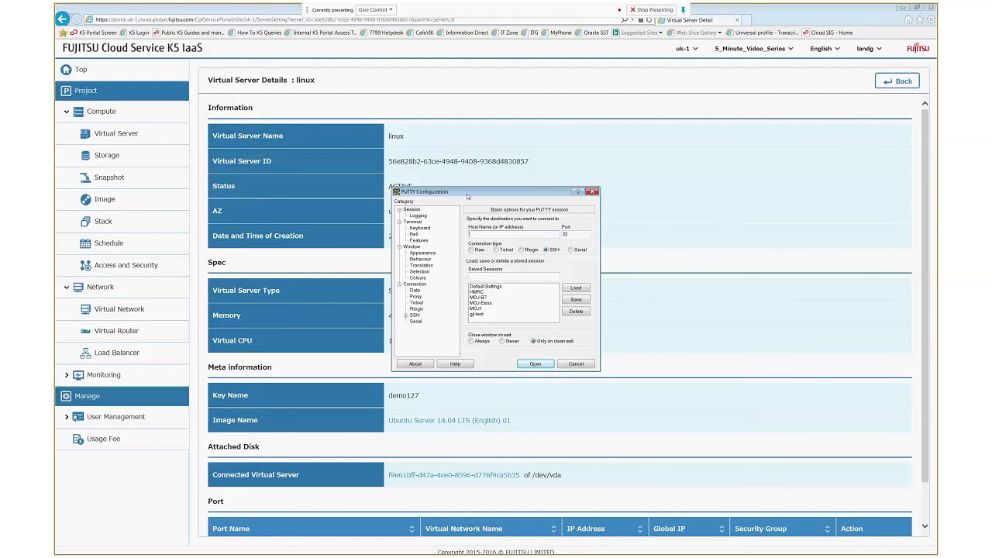
left_click(924, 528)
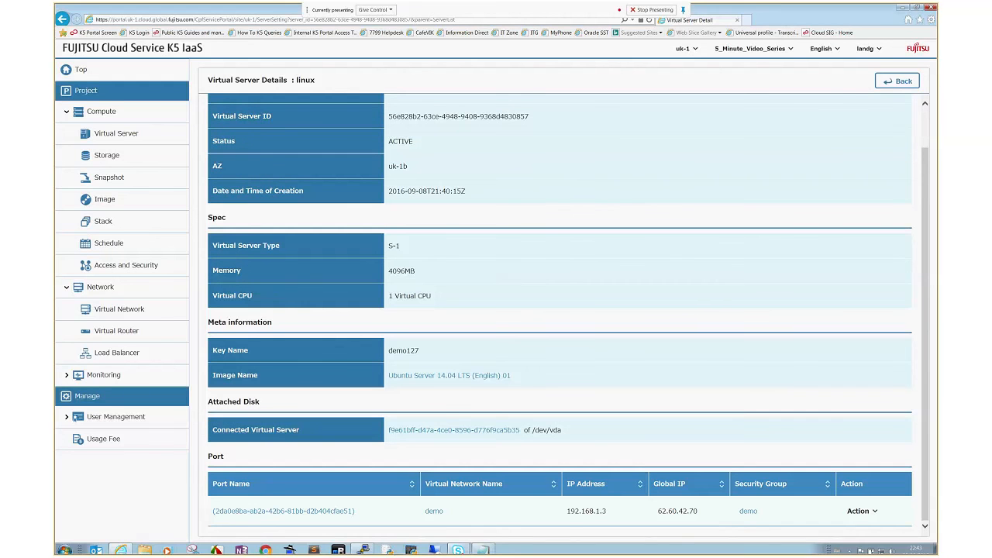
left_click(389, 547)
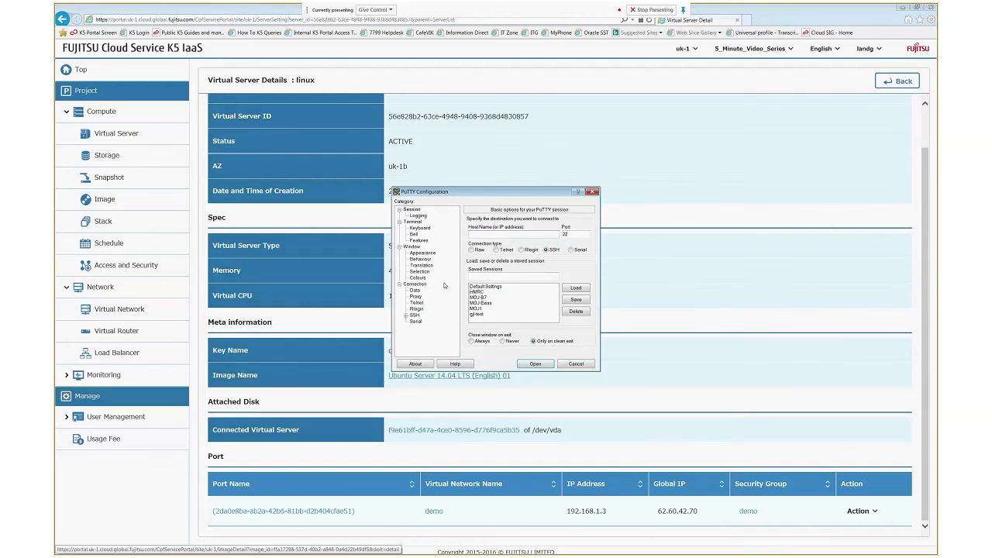
type("192.1")
key("BackSpace")
key("BackSpace")
key("BackSpace")
key("BackSpace")
key("BackSpace")
type("62.60.42.70ubuntu@")
- Set demo127.ppk as the SSH authentication key and open the connection
left_click(414, 315)
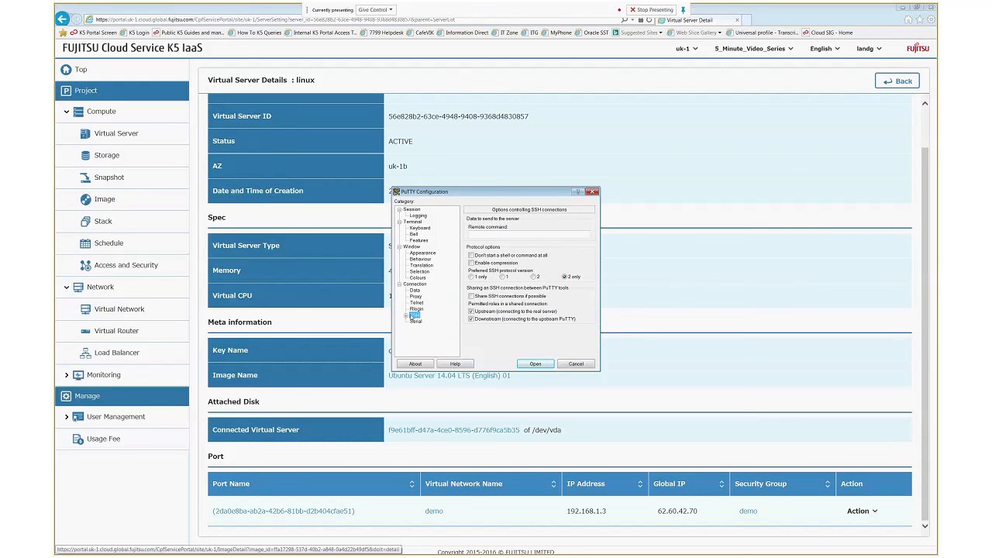
double_click(413, 316)
left_click(421, 321)
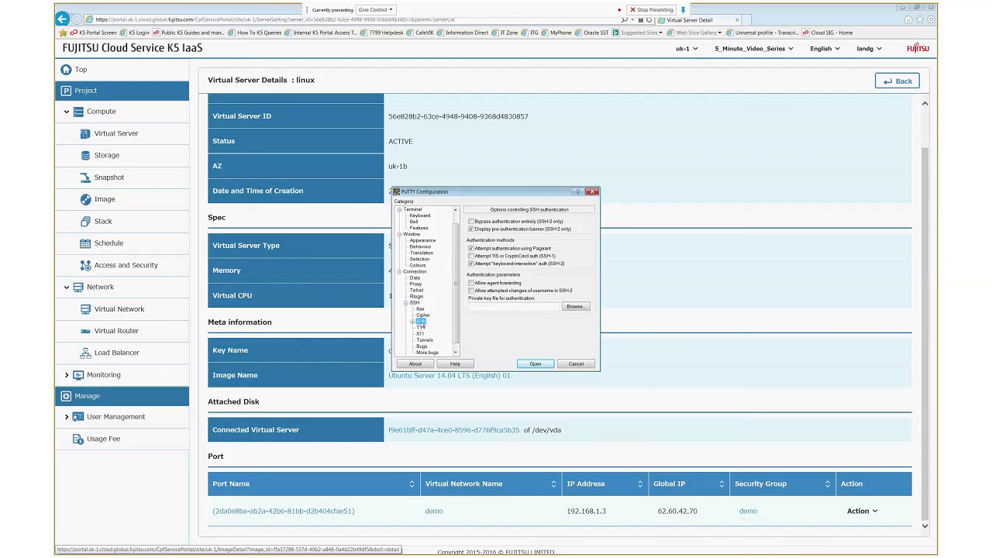
left_click(574, 306)
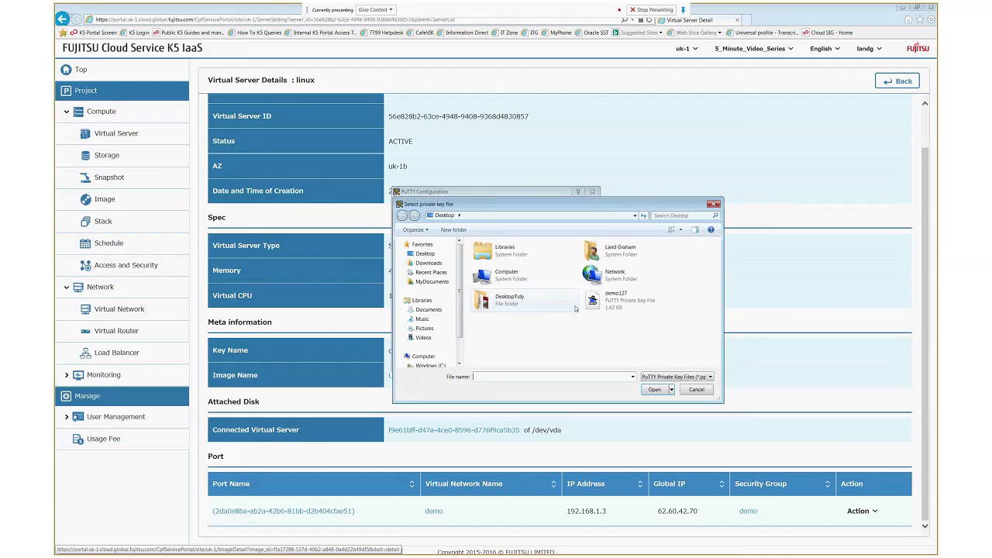
left_click(600, 301)
left_click(651, 390)
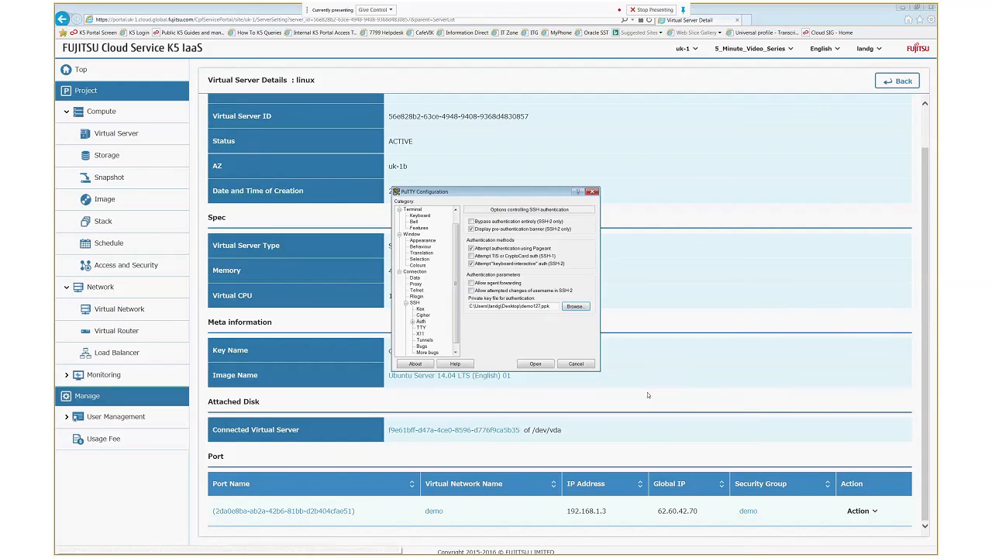
left_click(535, 364)
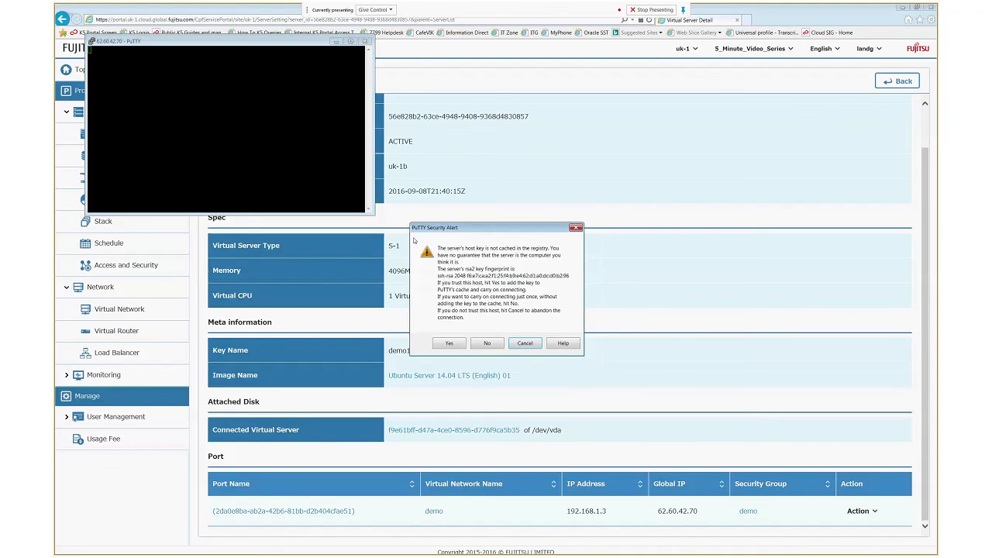
- Accept the host key and run 'ip a' on the Ubuntu server, showing eth0 at 192.168.1.3/24
left_click(449, 343)
left_click_drag(267, 41, 565, 164)
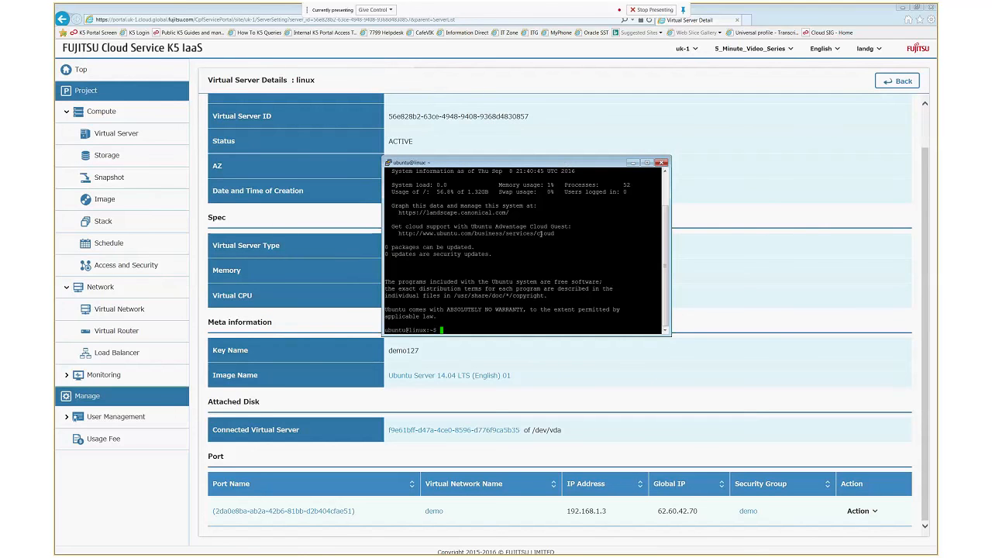
type("ip a")
key("Return")
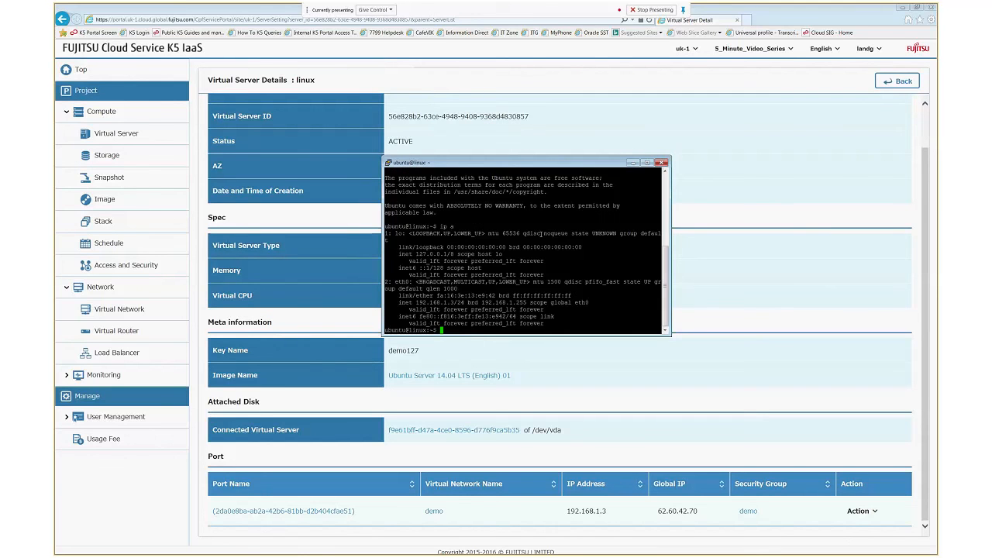